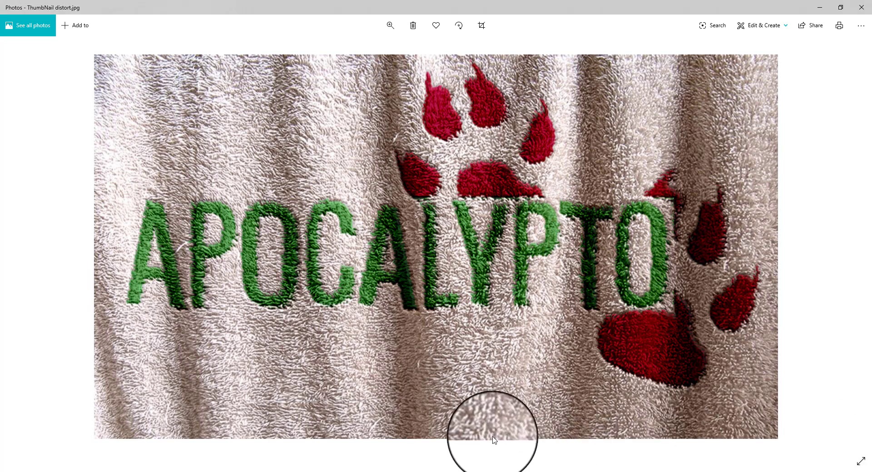
- Switch to Photoshop and convert the Background layer of Terrycloth Towel.jpg to a smart object
click(321, 470)
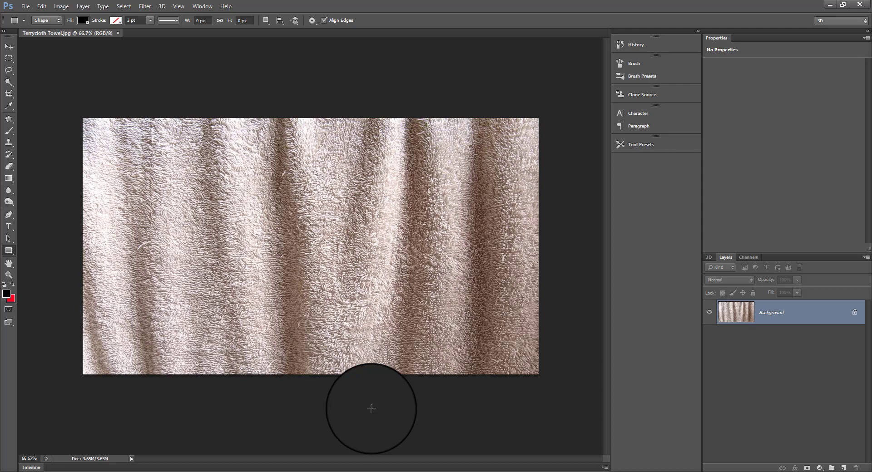
scroll(370, 409, up, 1)
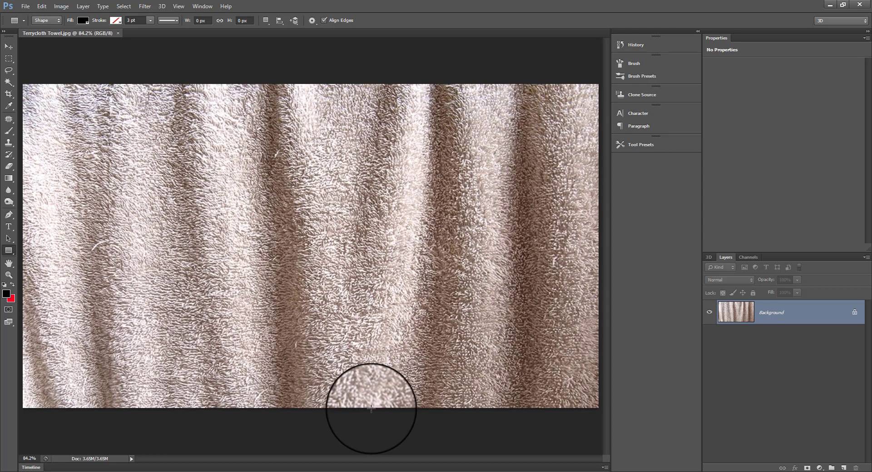
click(867, 258)
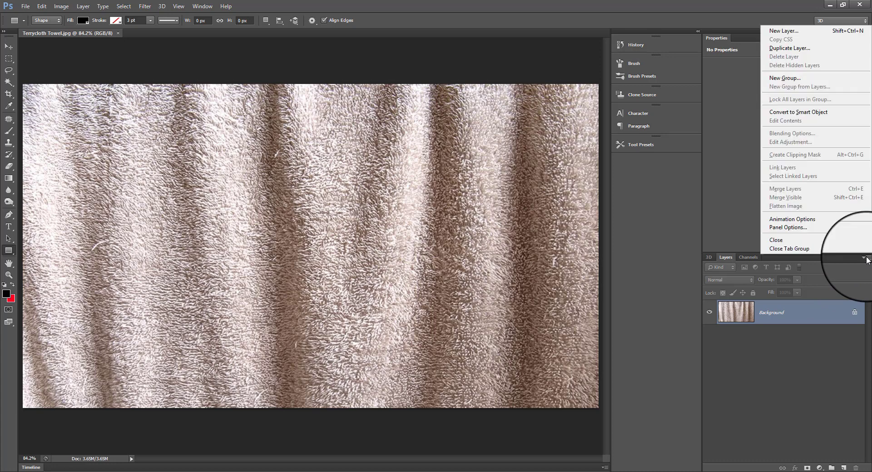
click(827, 114)
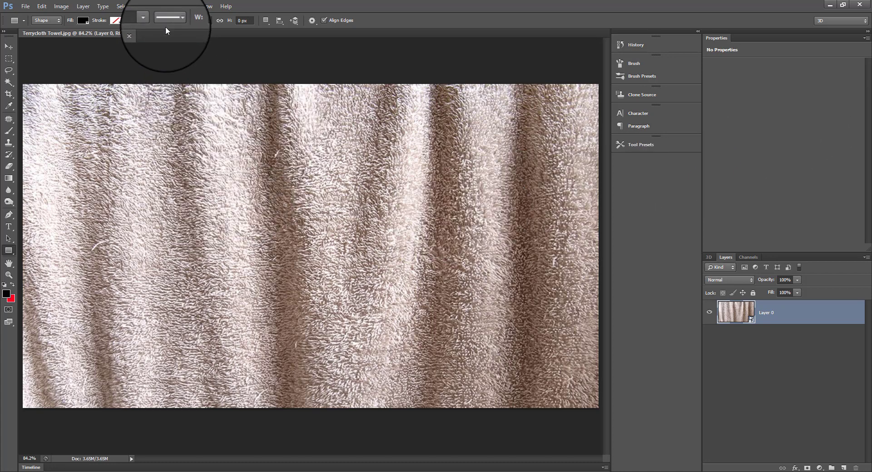
- Apply a Gaussian Blur with a radius of 1.0 pixel to the towel smart object
click(145, 6)
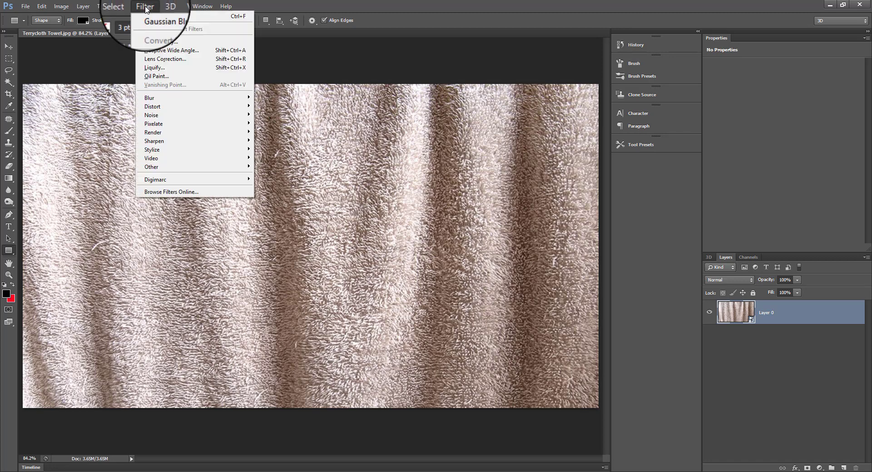
mouse_move(220, 98)
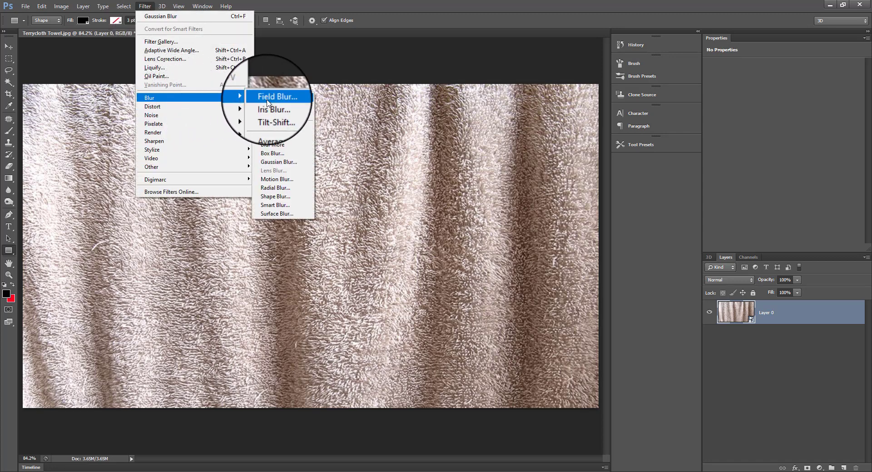
click(277, 162)
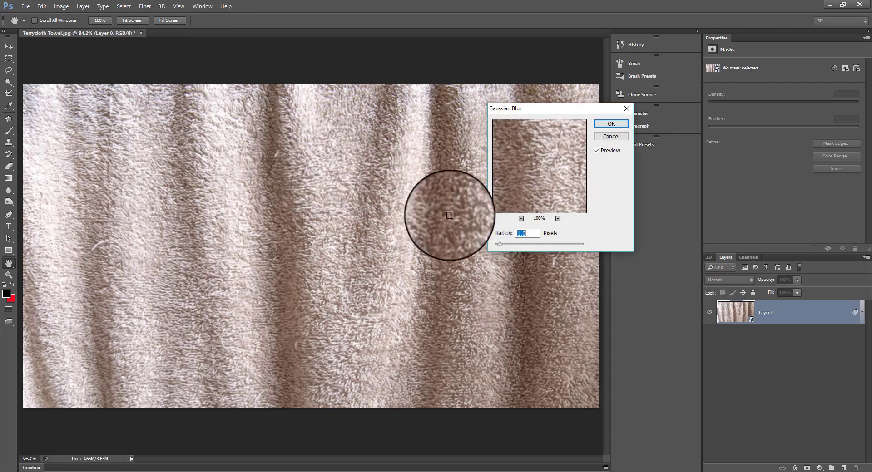
click(611, 123)
key(u)
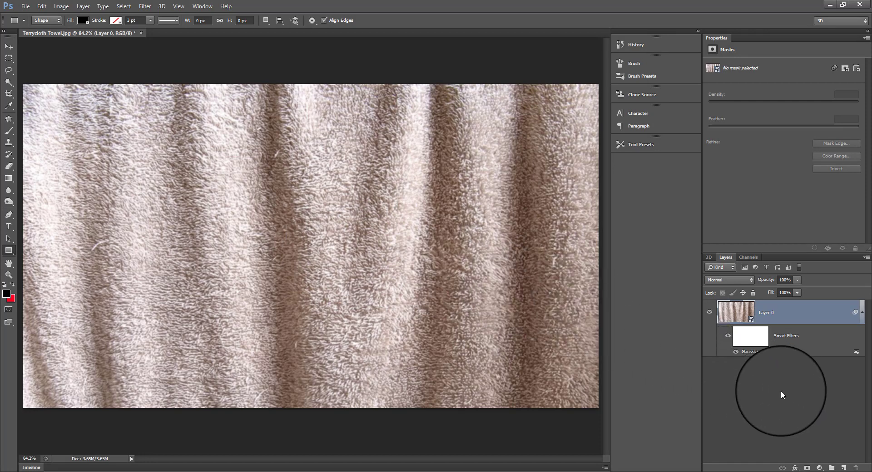
- Add a default Black & White adjustment above the towel and a Levels adjustment with input levels 39, 0.84 and 232
click(820, 468)
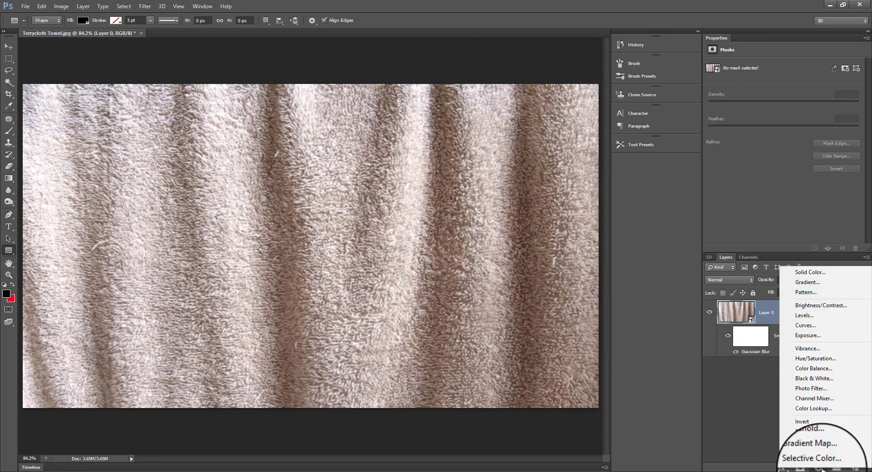
click(815, 378)
click(820, 468)
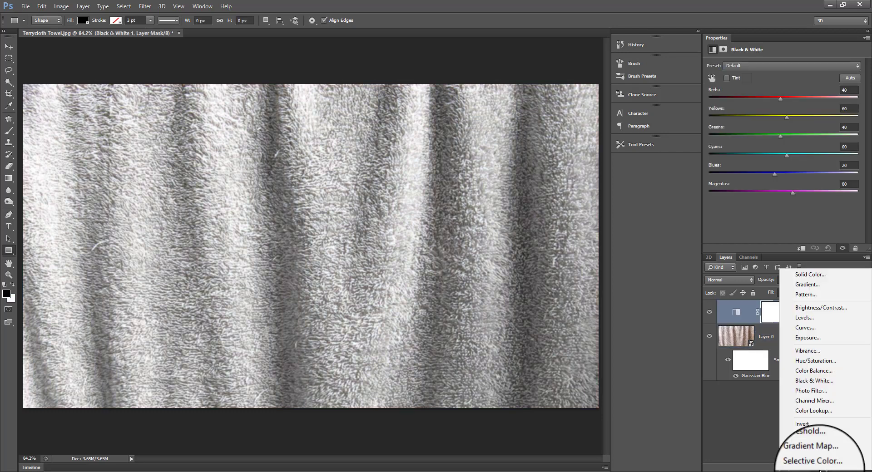
click(823, 322)
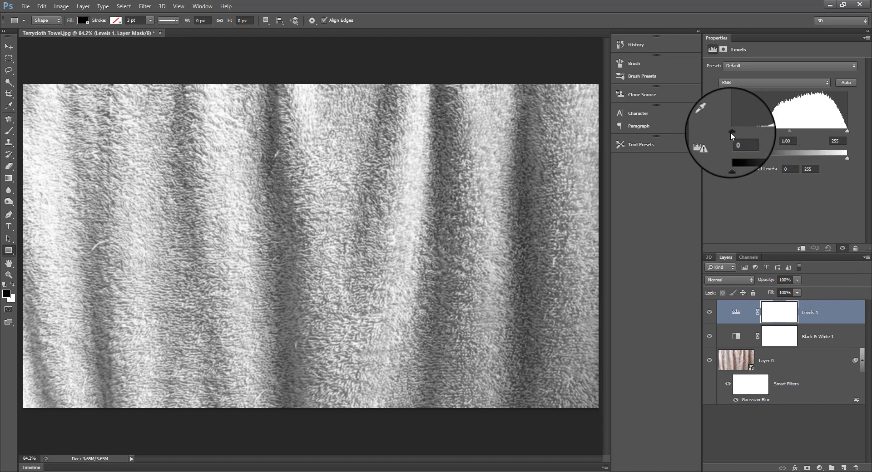
drag(739, 131, 836, 132)
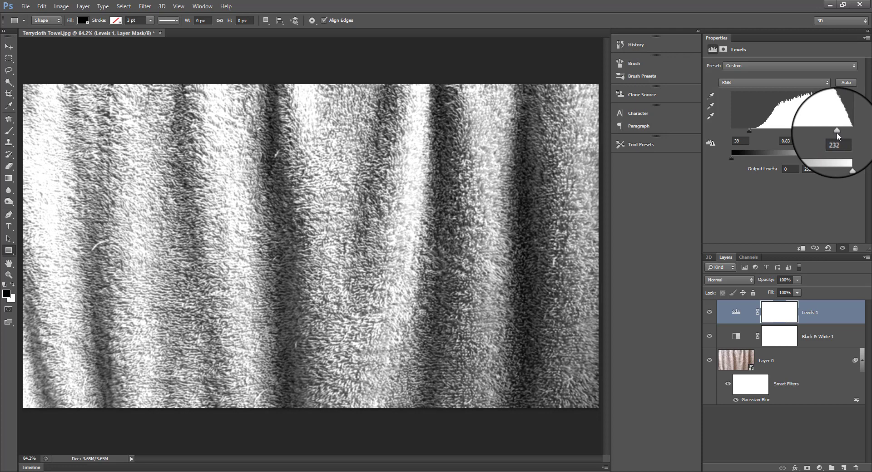
drag(797, 131, 798, 130)
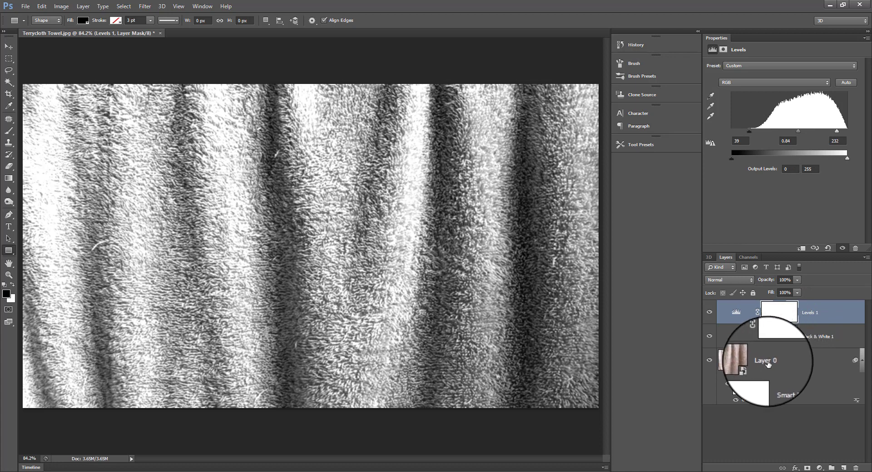
- Combine the towel layer and the Black & White and Levels adjustments into one smart object
click(799, 365)
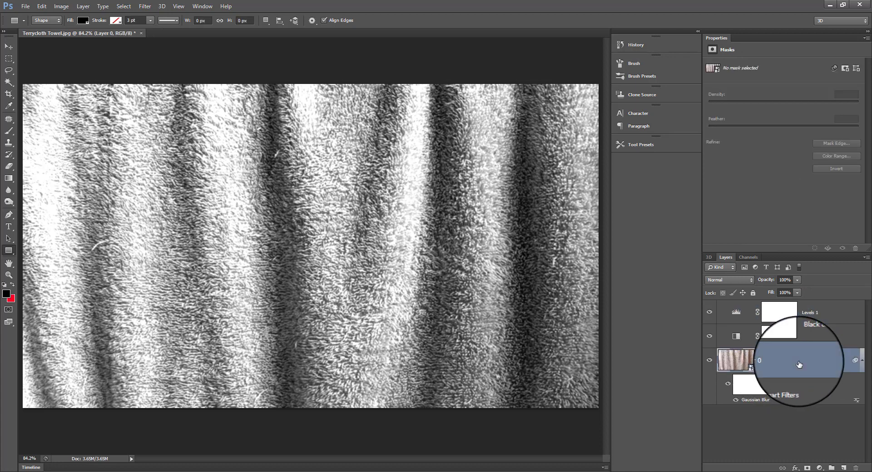
shift+click(818, 317)
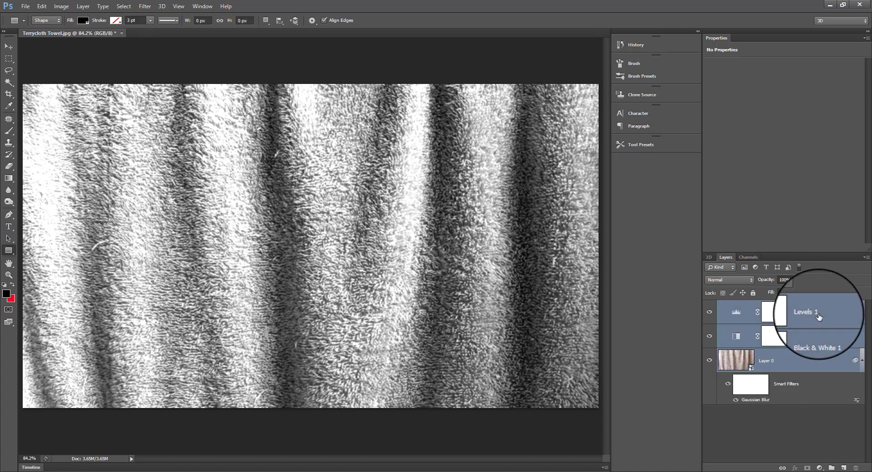
click(866, 256)
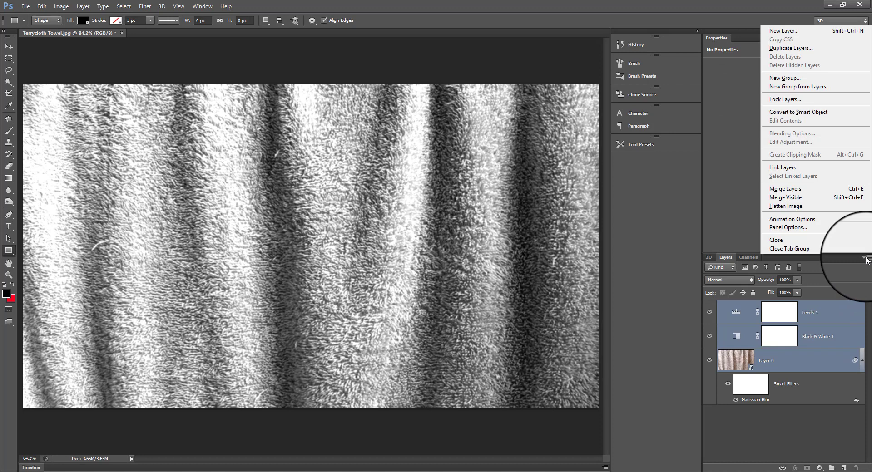
click(816, 114)
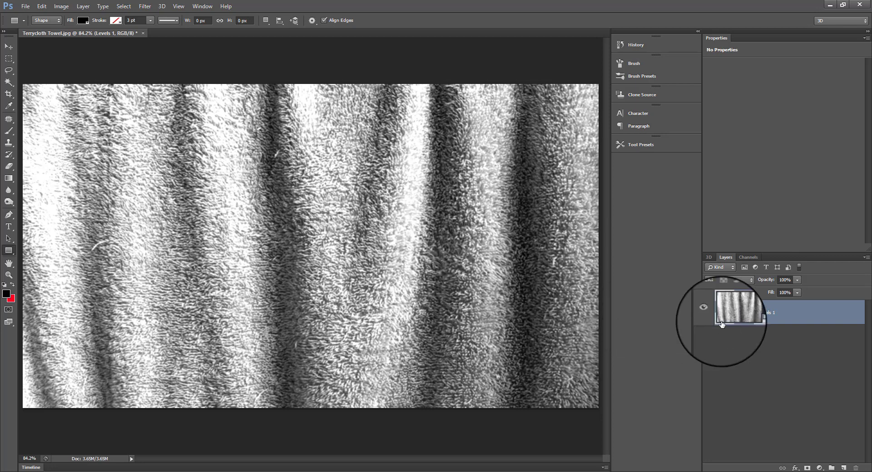
- Duplicate the black-and-white towel layer into a new document named Distort
right_click(803, 315)
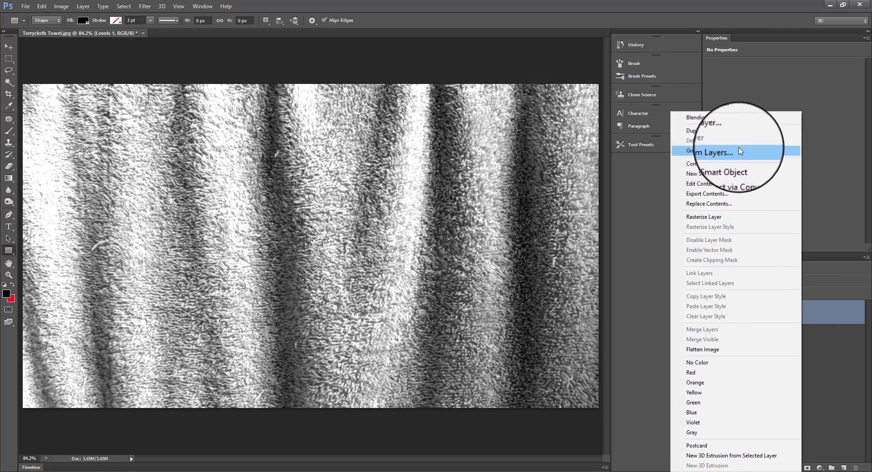
click(749, 131)
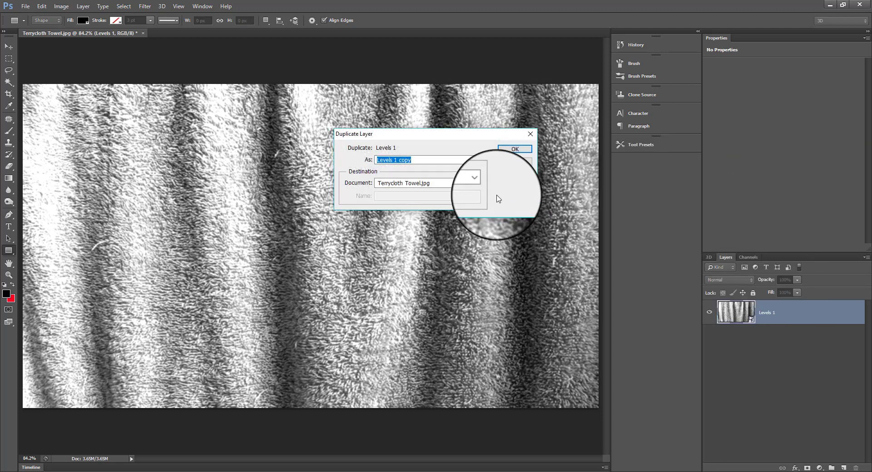
click(482, 184)
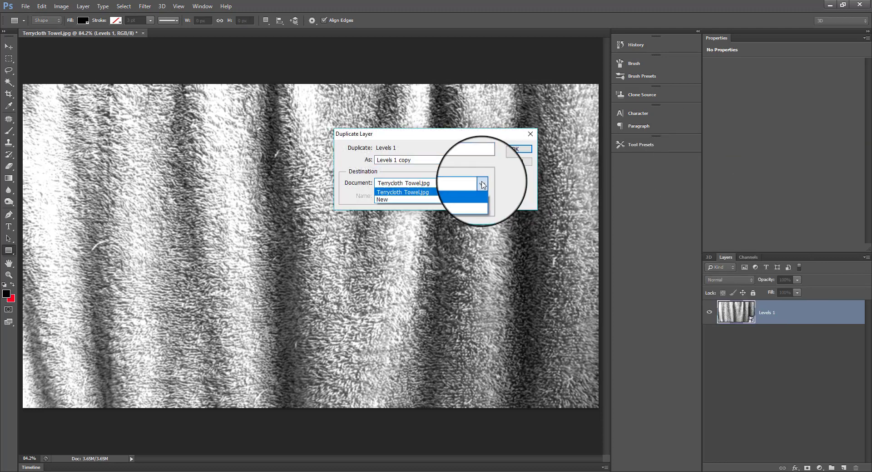
click(443, 205)
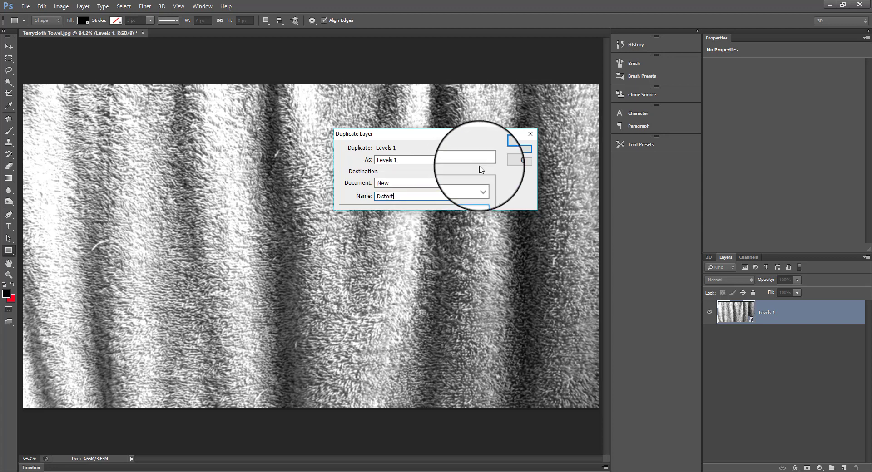
click(522, 149)
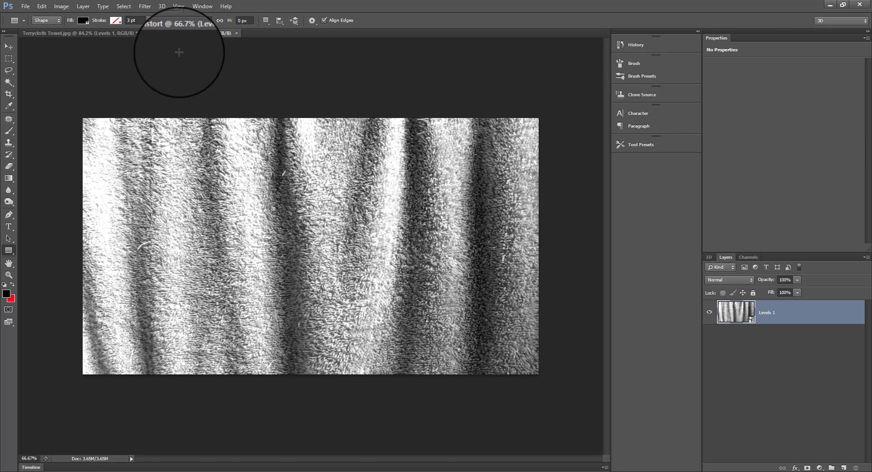
- Save the new document to the Desktop as Distort.psd in Photoshop format with Maximize Compatibility on
click(26, 6)
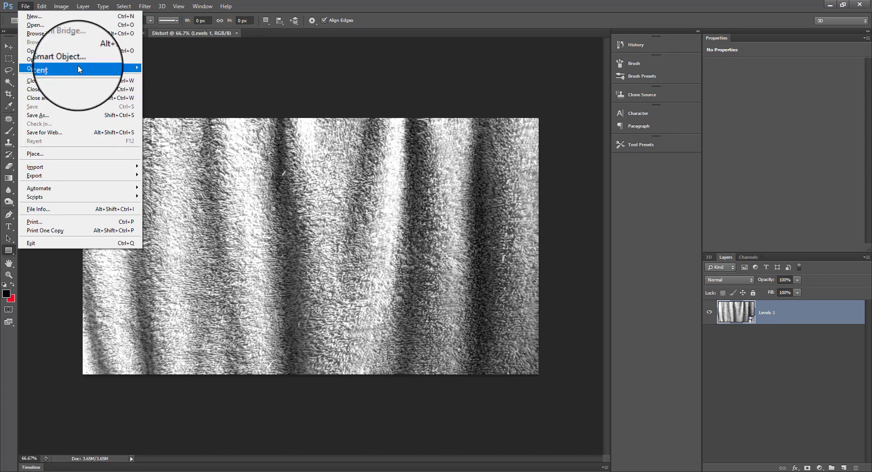
click(64, 116)
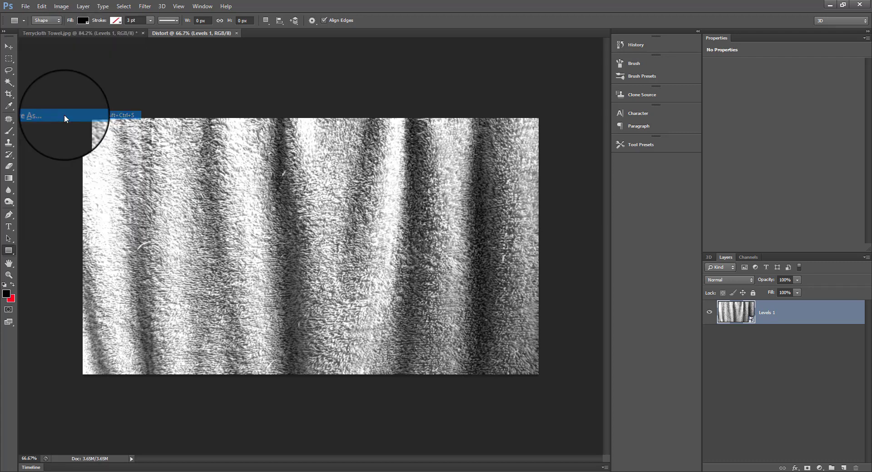
click(104, 112)
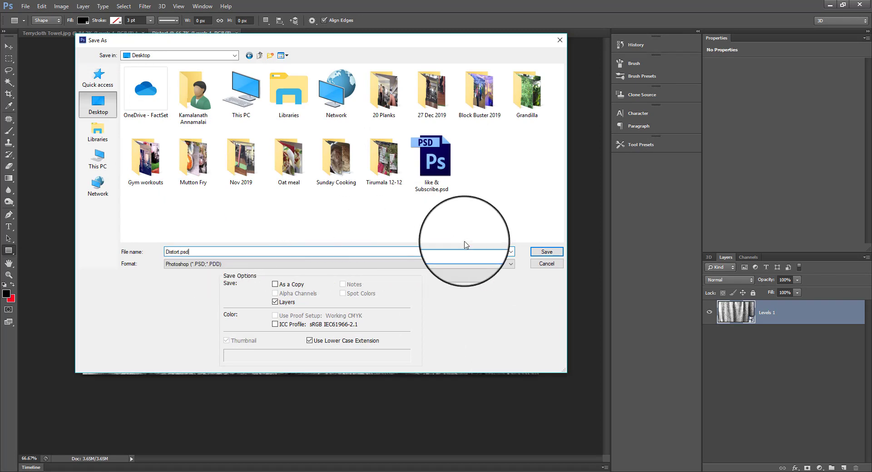
click(546, 253)
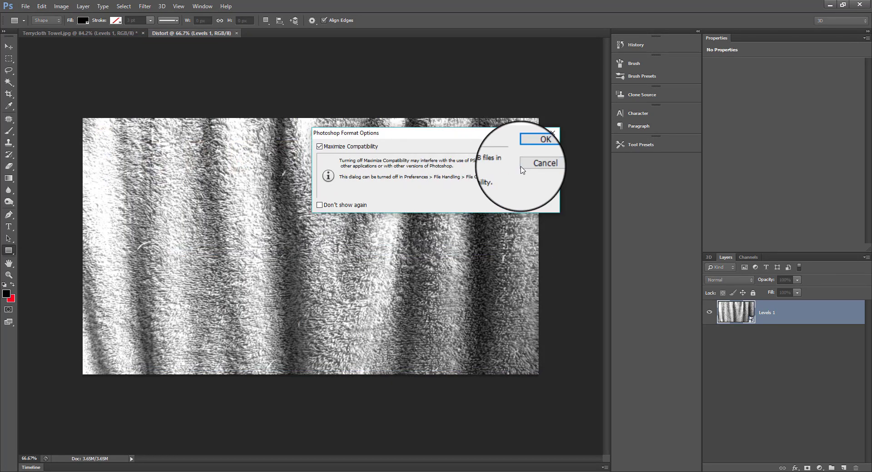
click(548, 148)
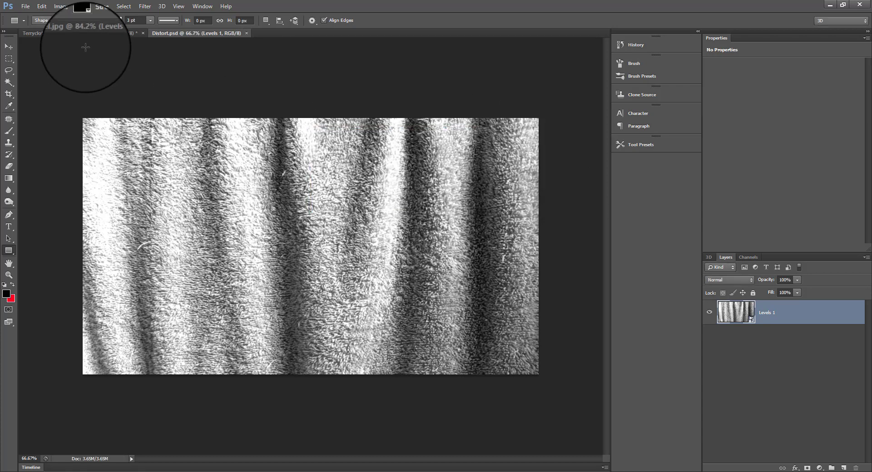
- Return to Terrycloth Towel.jpg and revert its history to the first Convert to Smart Object state
click(85, 34)
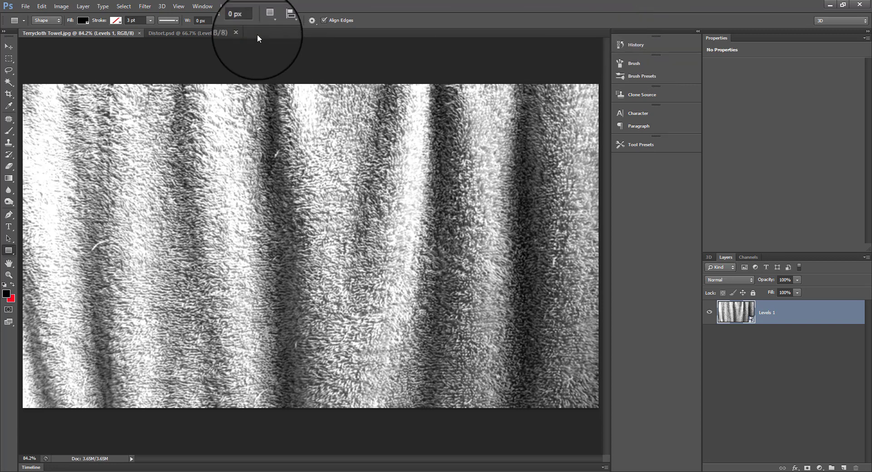
click(204, 6)
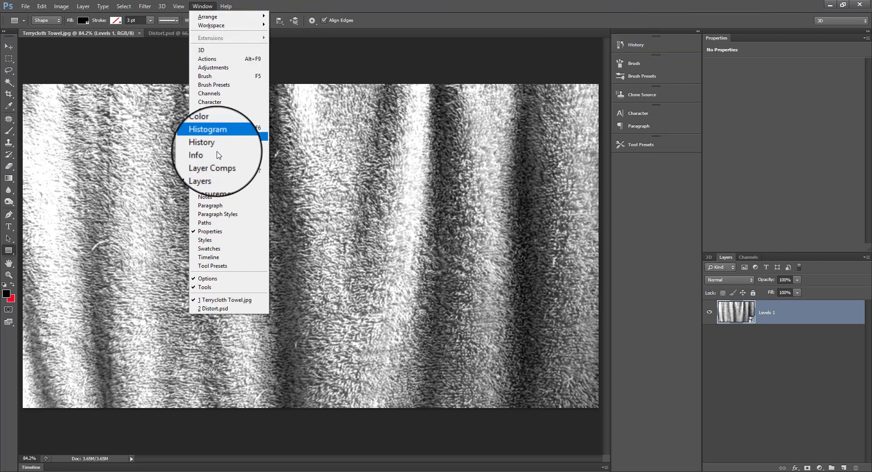
click(642, 46)
click(643, 45)
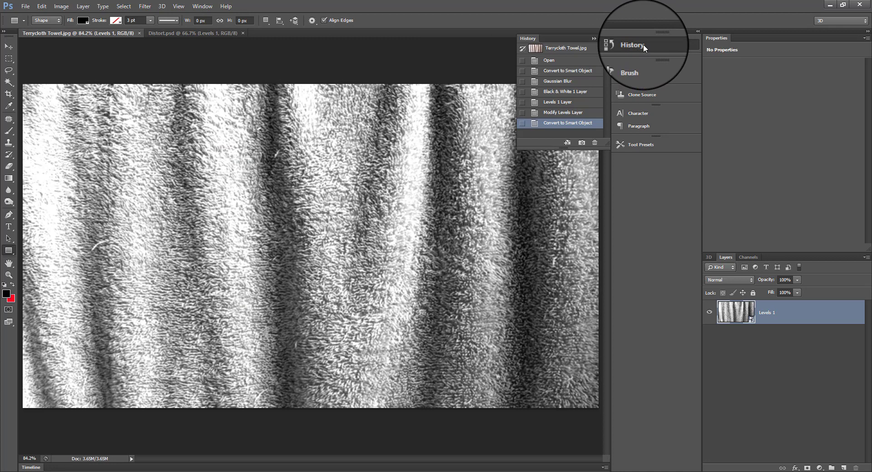
click(563, 72)
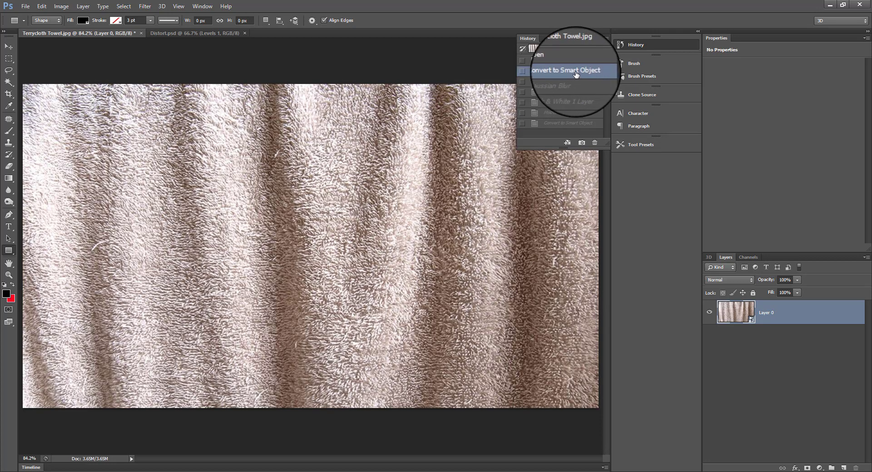
click(657, 44)
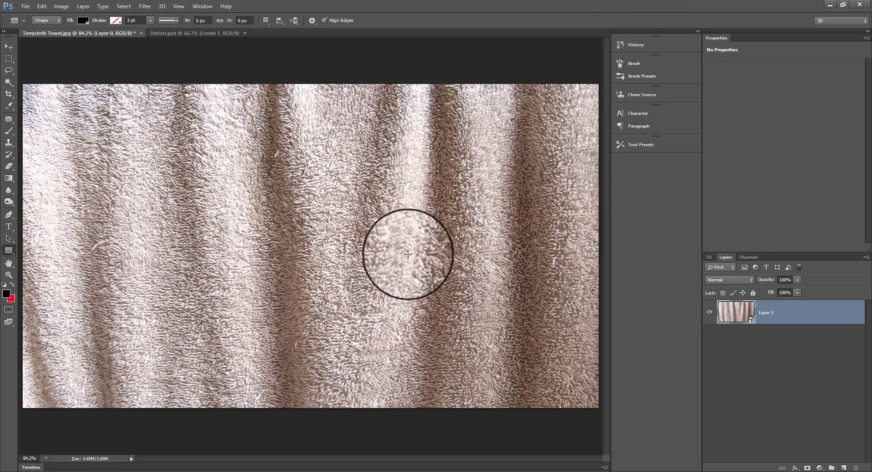
- Set up the Horizontal Type tool with the Oswald font at 175 pt, centre-aligned, keeping the text colour black
click(9, 227)
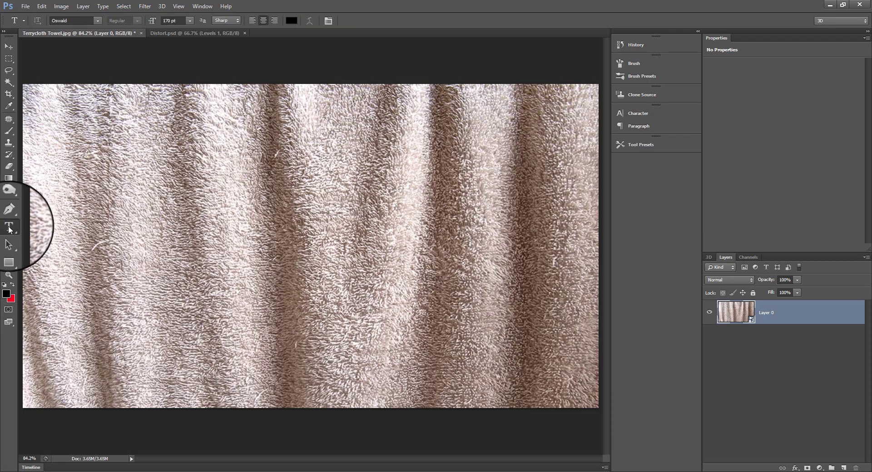
click(9, 227)
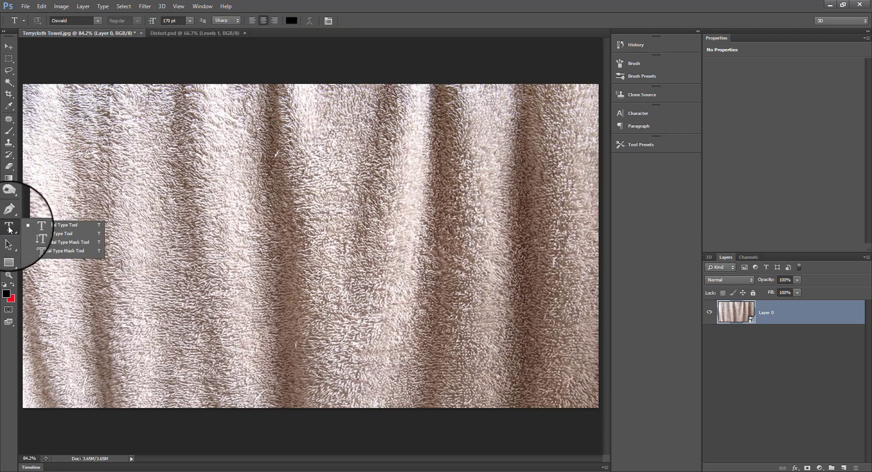
click(69, 224)
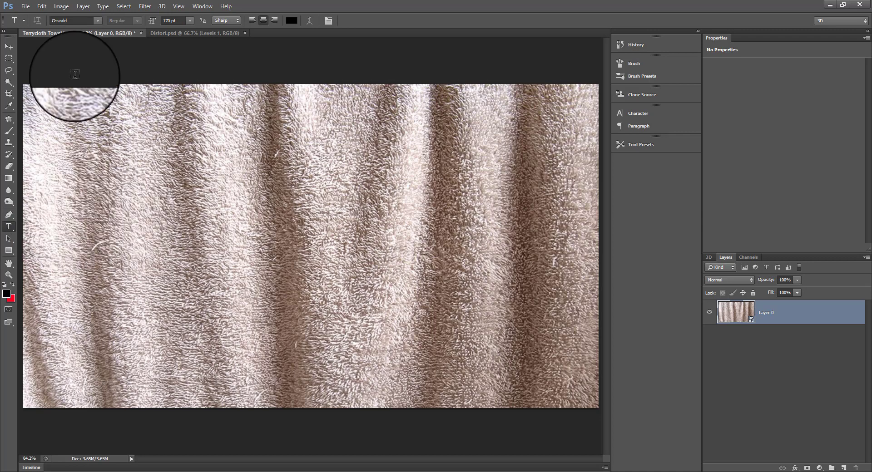
click(98, 21)
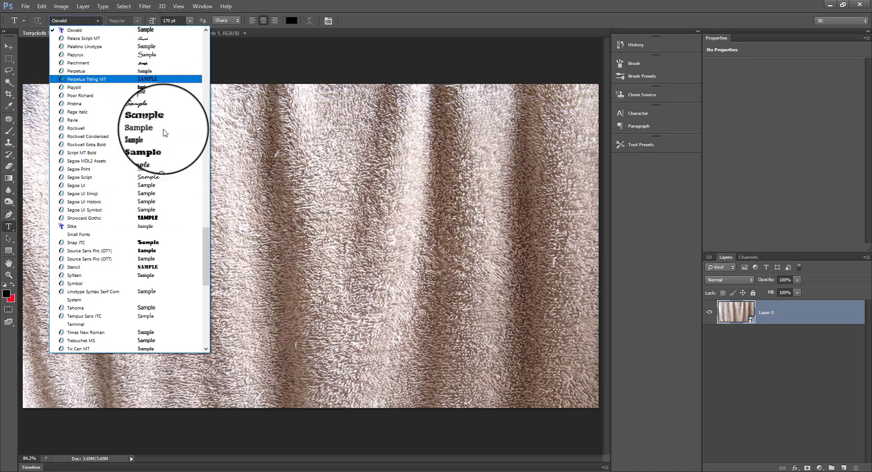
click(96, 31)
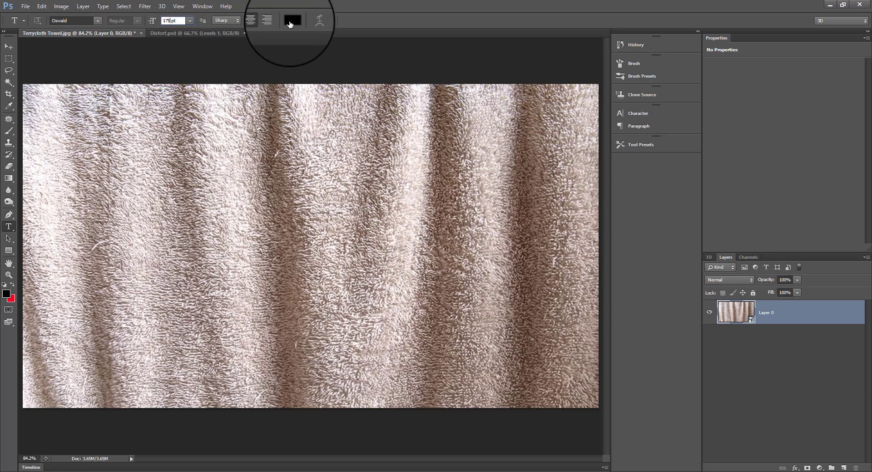
click(289, 21)
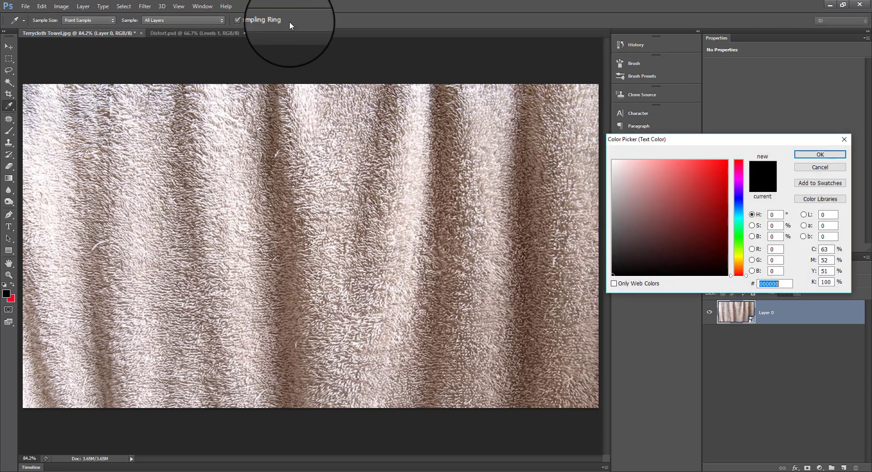
click(822, 168)
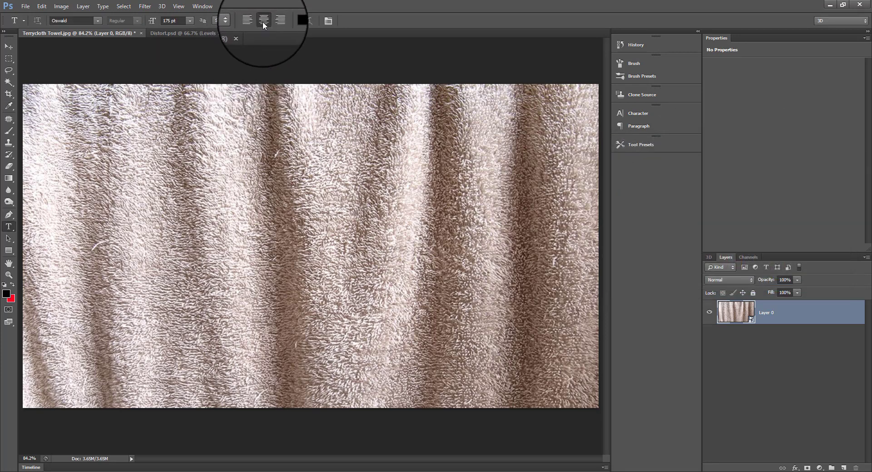
- Add the text APOCALYPTO in capitals on the towel image as a new text layer
click(82, 234)
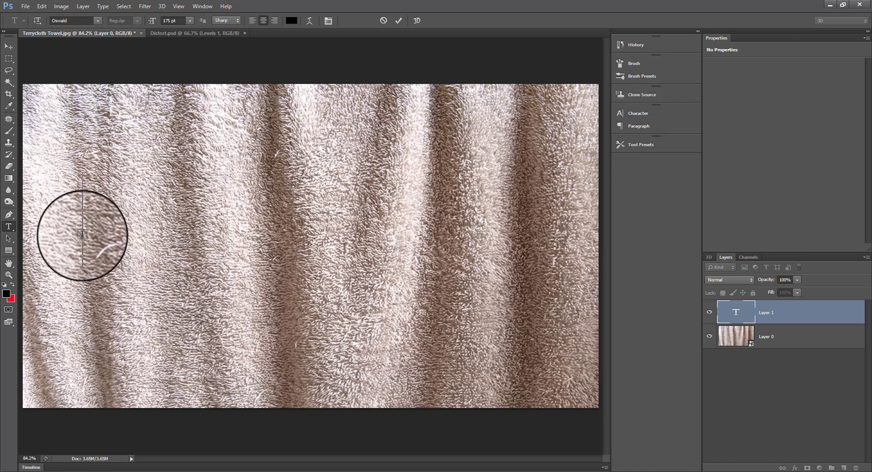
text(ap)
key(BackSpace)
key(BackSpace)
text(A)
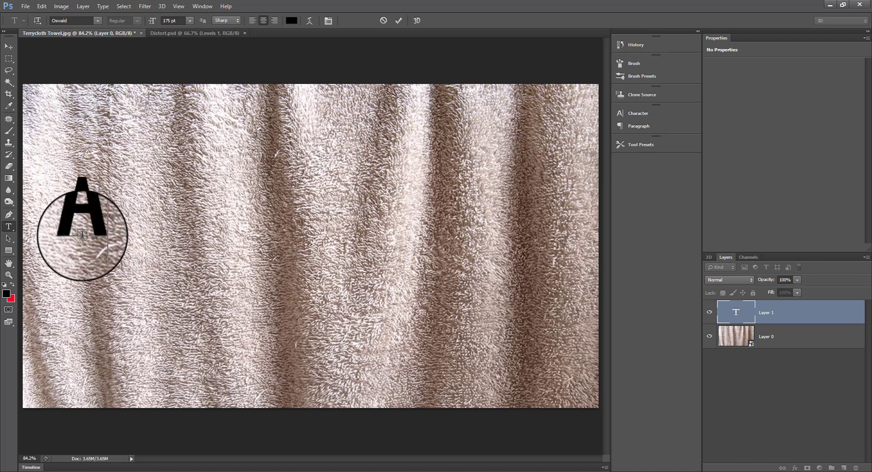
text(POCA)
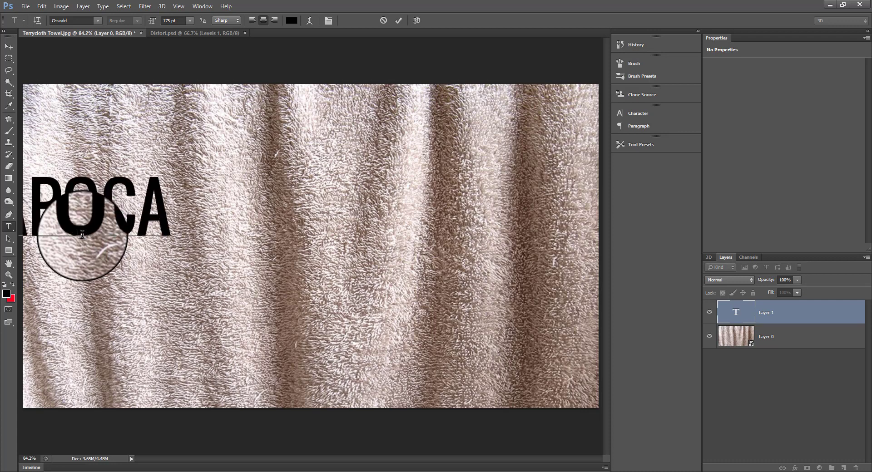
text(LYPTO)
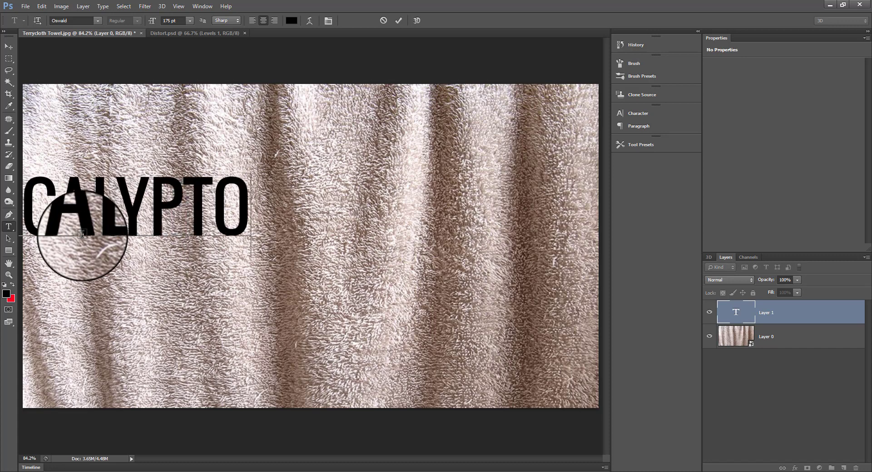
click(398, 20)
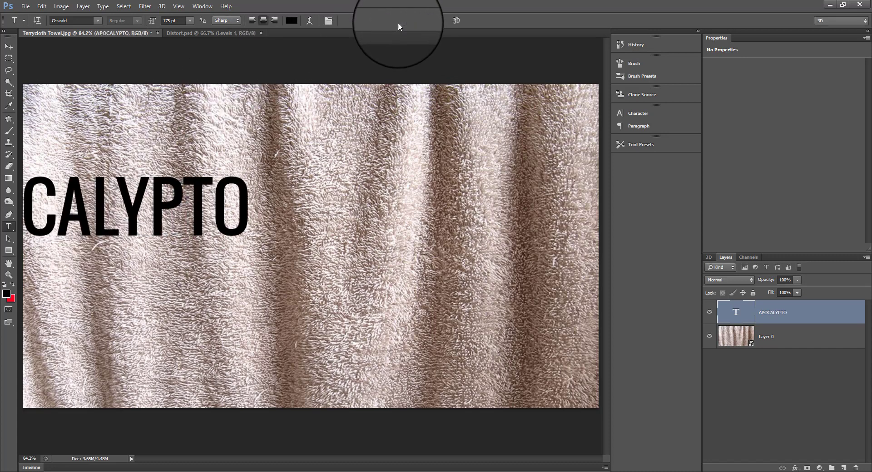
- Move the APOCALYPTO text toward the middle of the towel and enlarge it to about 138% width and 146% height
click(9, 46)
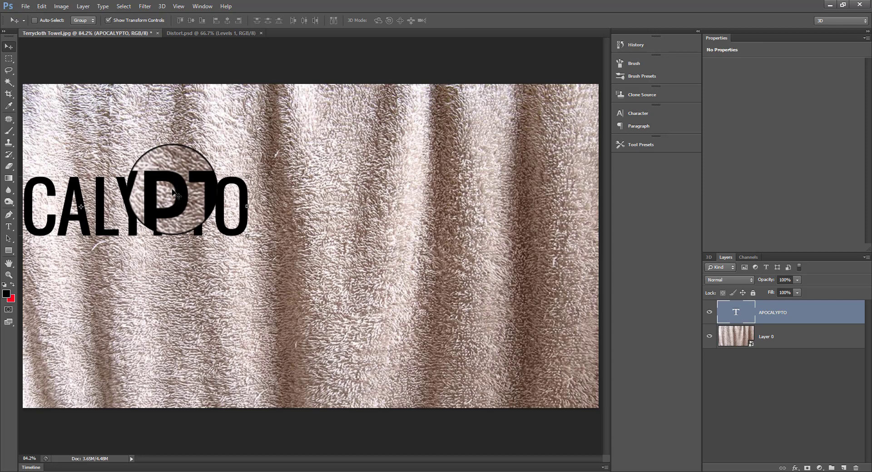
drag(97, 211, 334, 258)
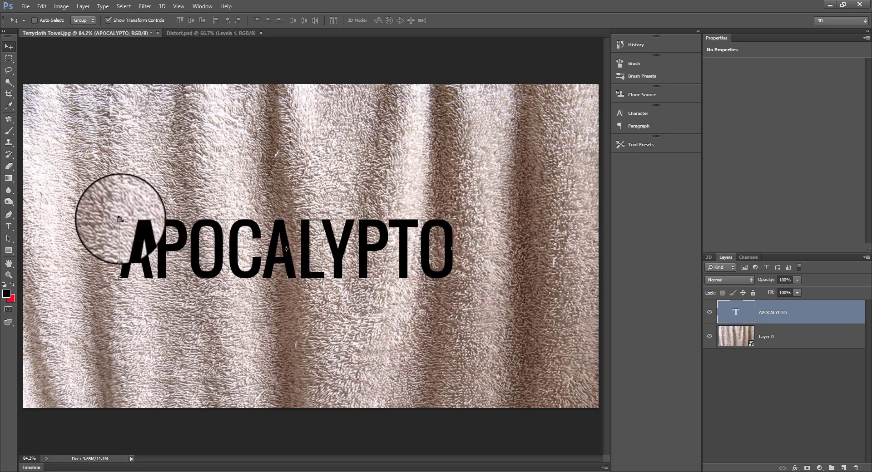
drag(118, 219, 60, 190)
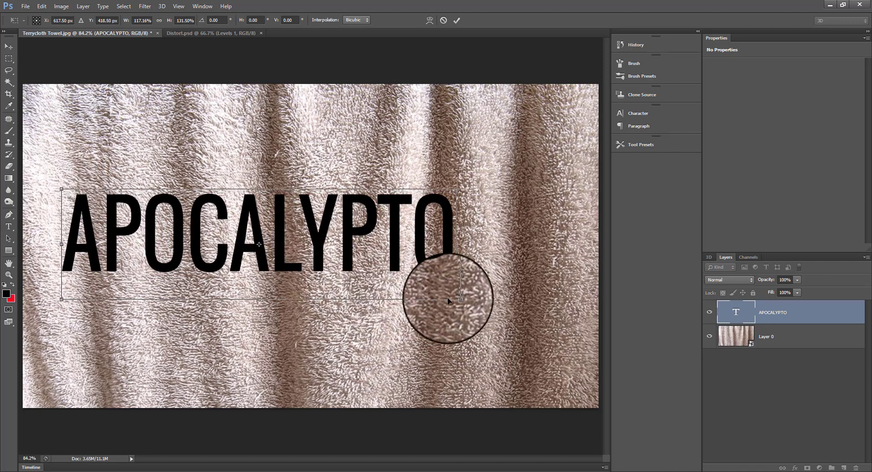
drag(454, 300, 527, 311)
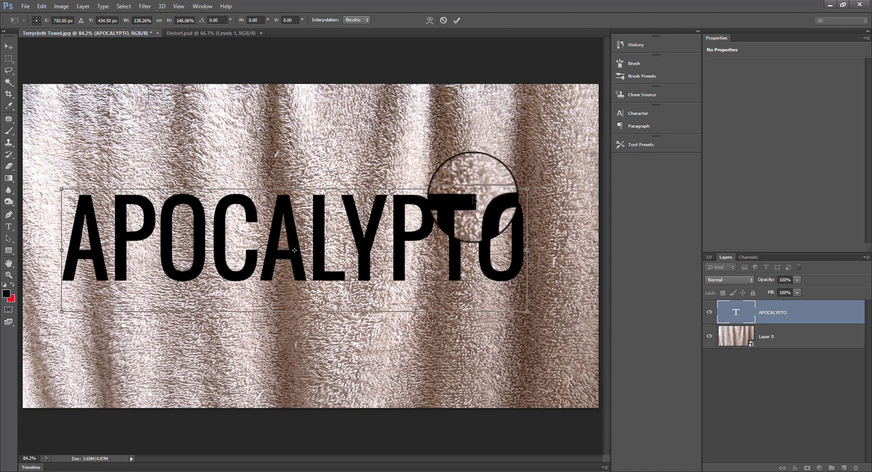
click(458, 23)
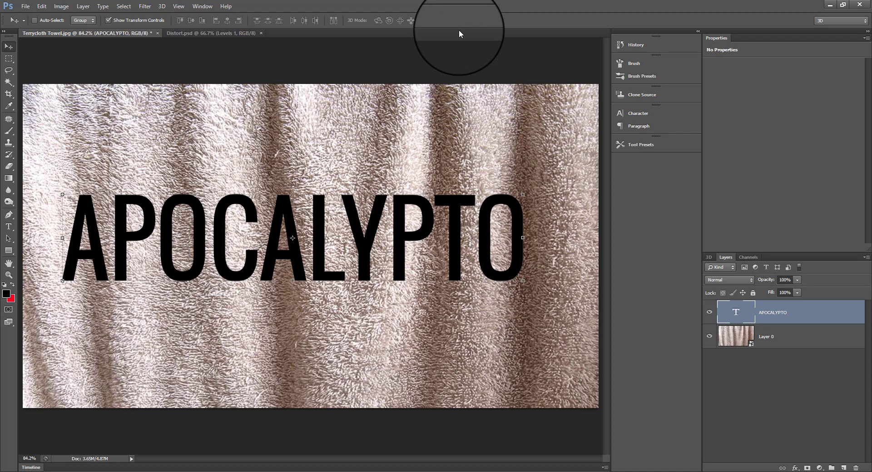
- Activate the Custom Shape tool and set it to draw in Pixels mode
click(10, 253)
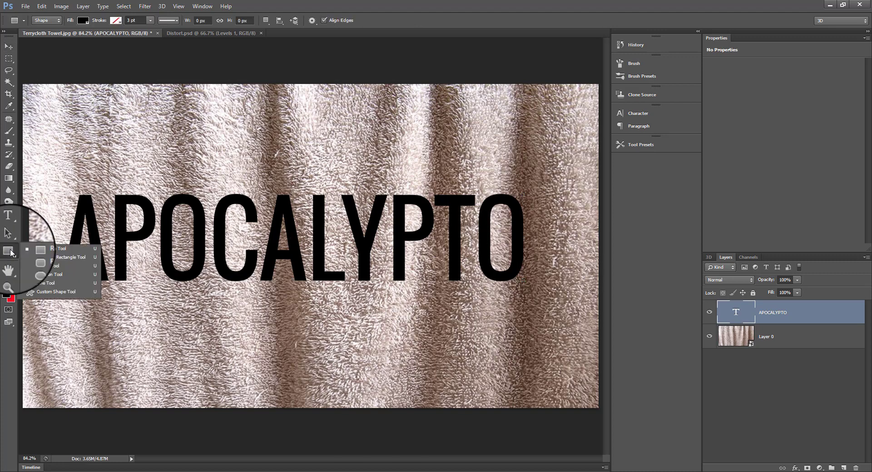
click(55, 295)
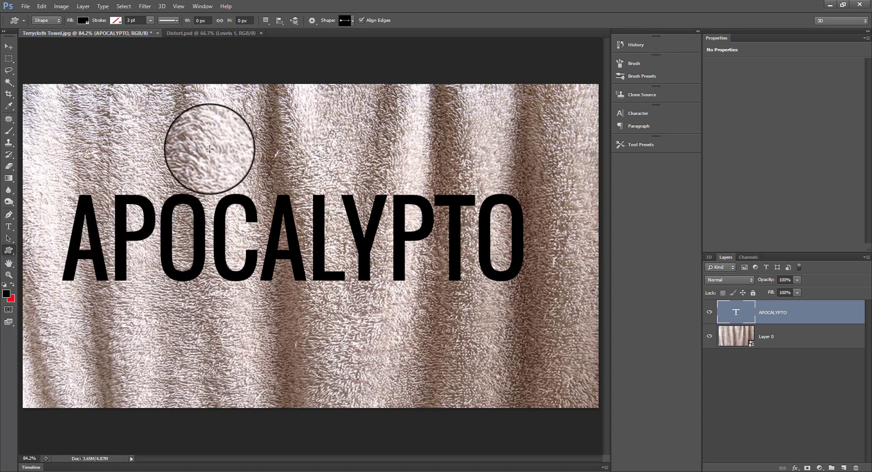
click(60, 20)
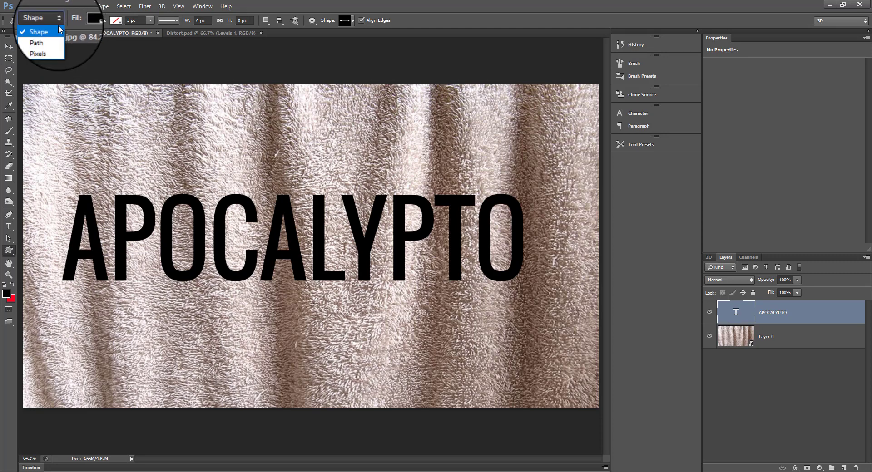
click(53, 44)
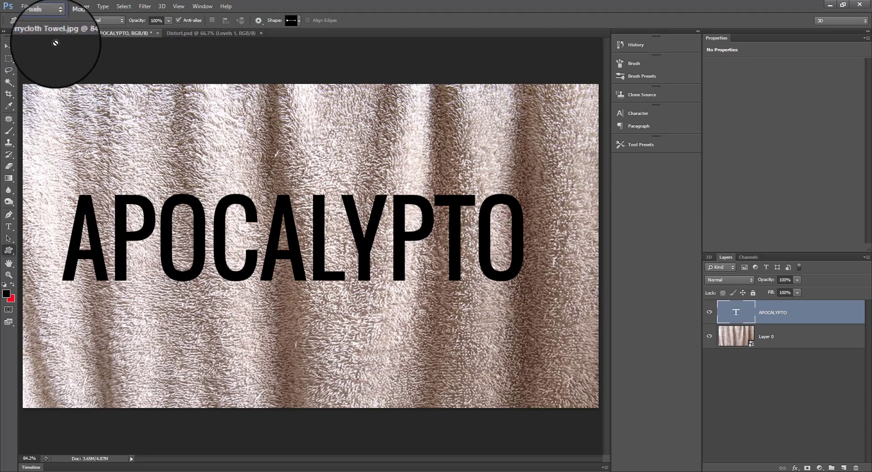
- Replace the current shapes with the Animals set and choose the clawed paw print, using Defined Proportions and From Center
click(299, 22)
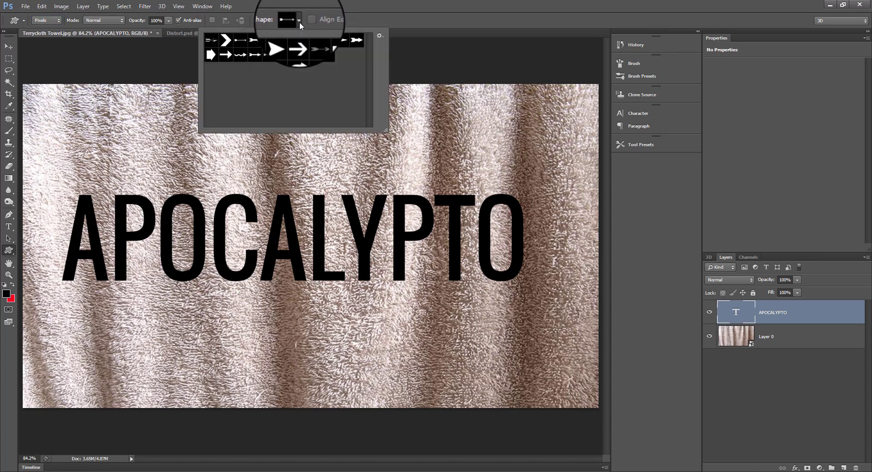
click(380, 37)
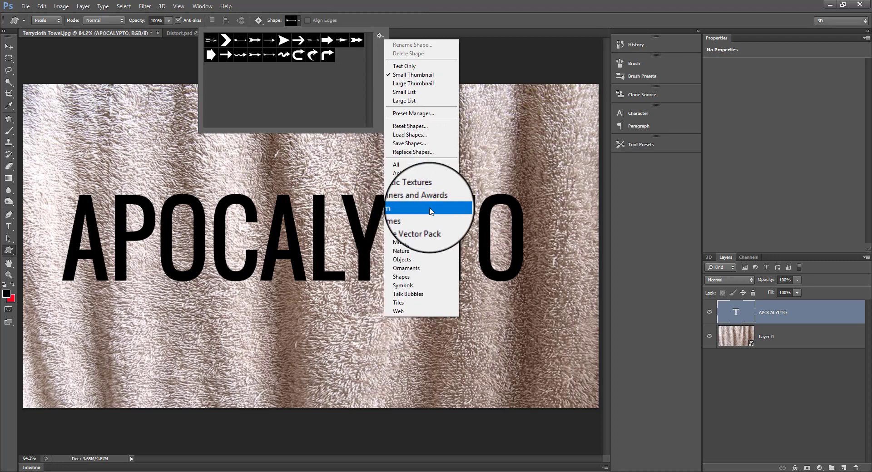
click(421, 175)
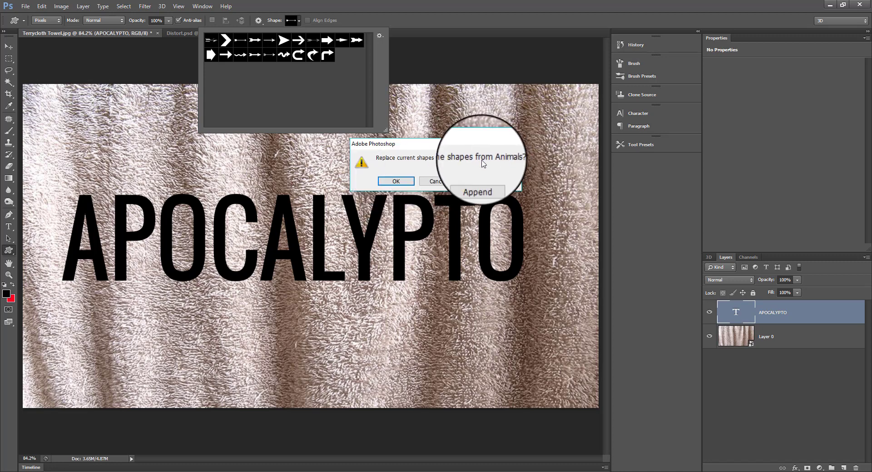
click(395, 182)
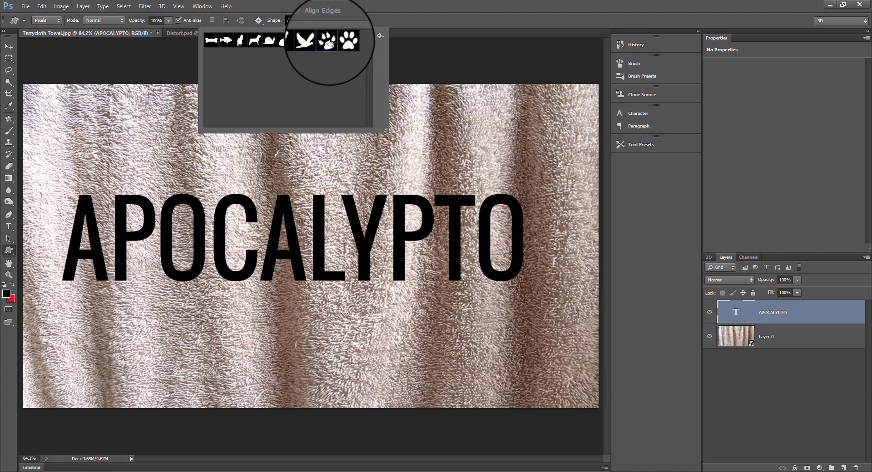
click(258, 21)
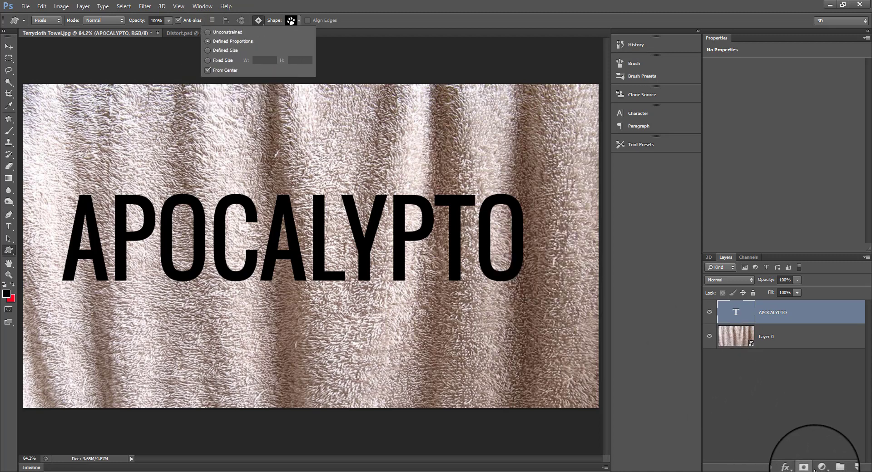
- Draw a black paw print above the text and a larger one overlapping its lower edge, each on its own new layer
click(844, 467)
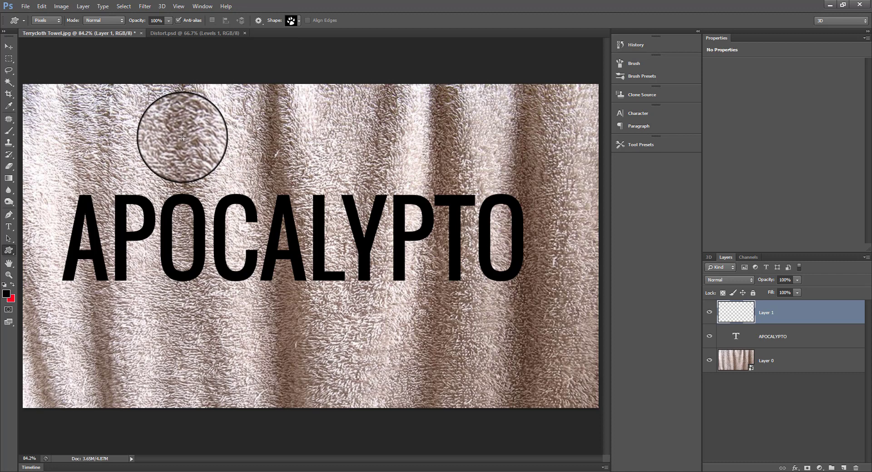
drag(182, 137, 236, 185)
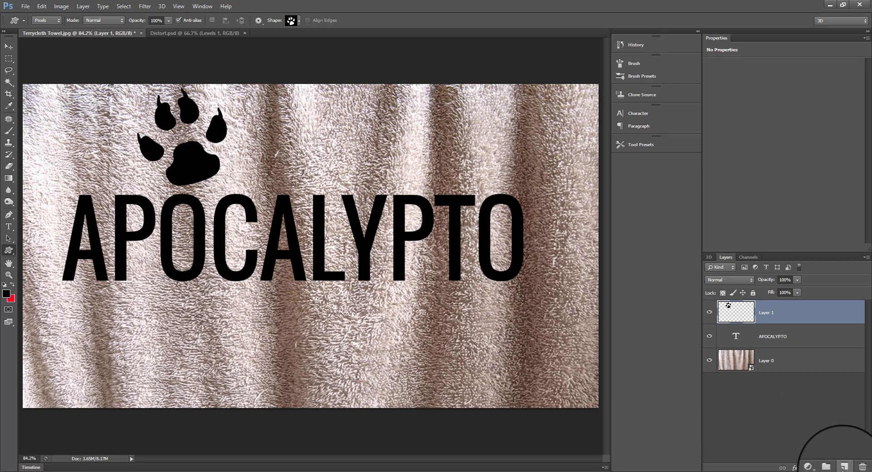
click(843, 467)
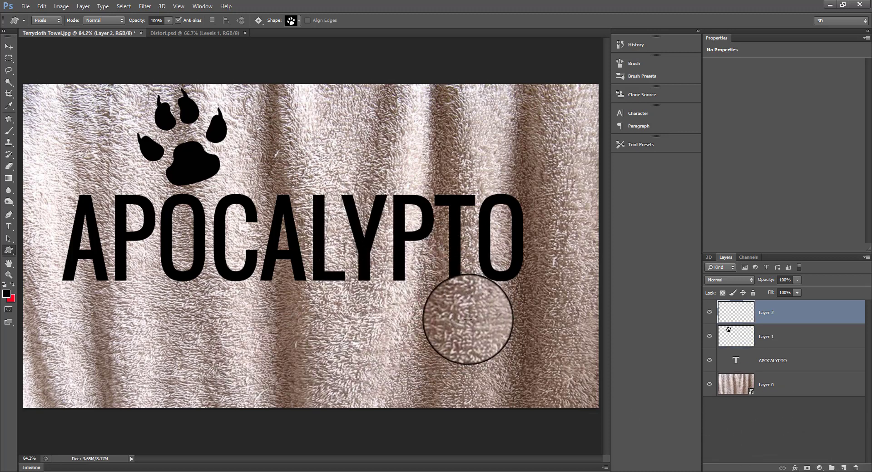
drag(413, 301, 506, 361)
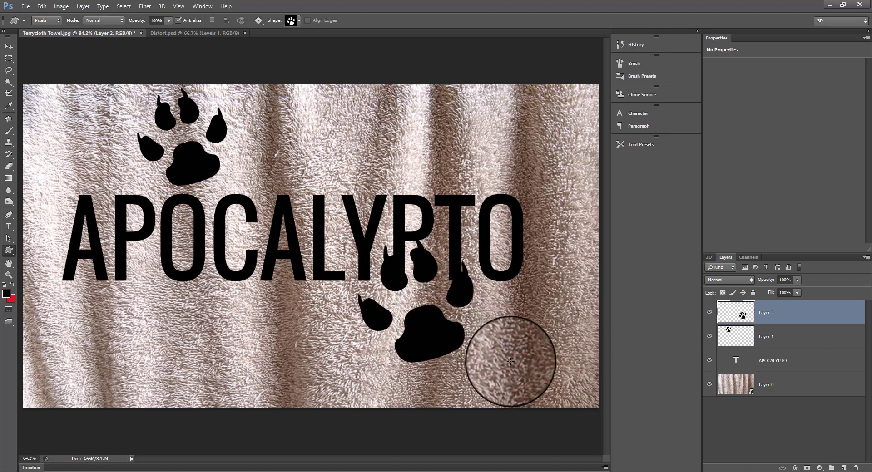
- Flip the larger paw print horizontally to about -98% width and place it below the final O of the text
click(11, 49)
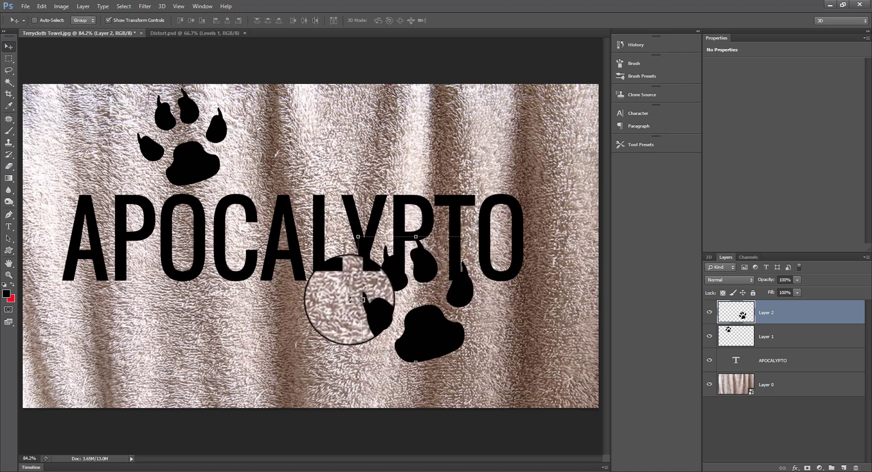
drag(358, 299, 591, 315)
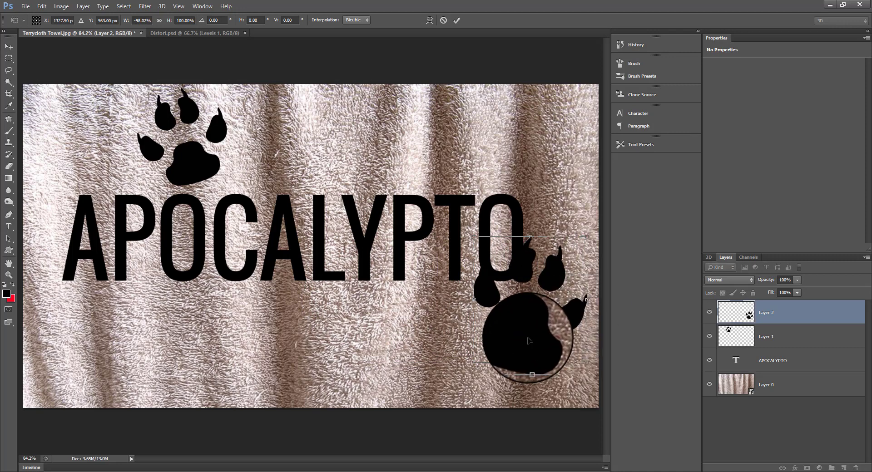
drag(521, 341, 528, 346)
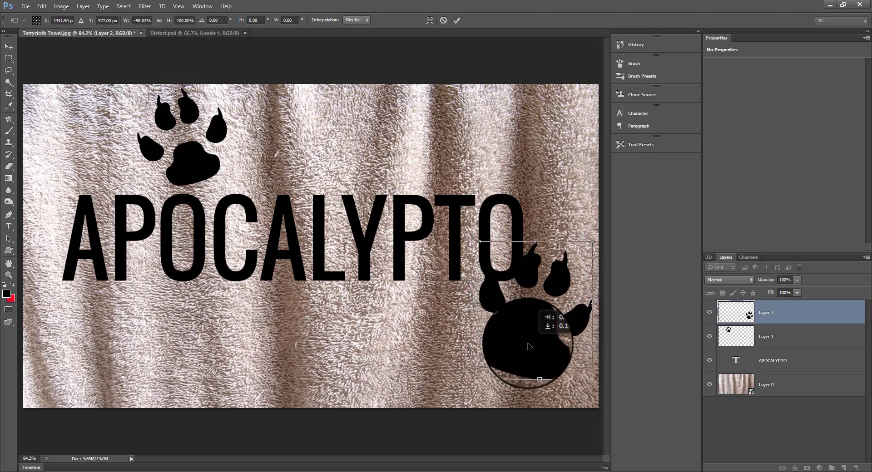
drag(528, 346, 524, 339)
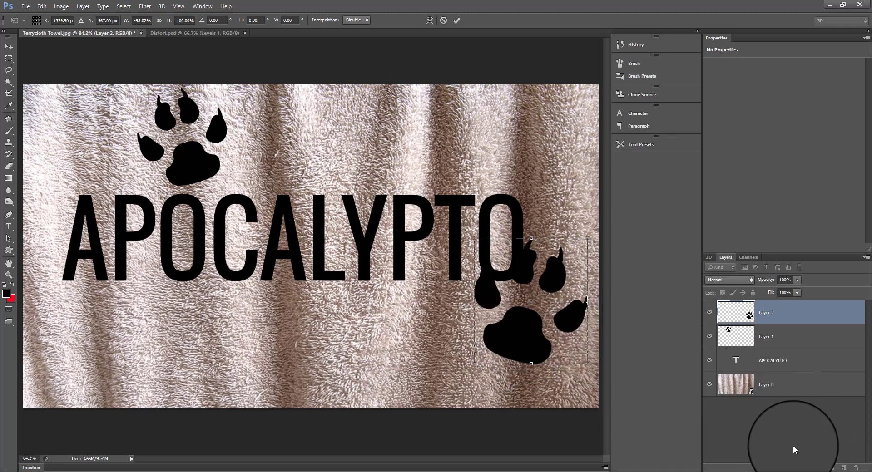
click(456, 22)
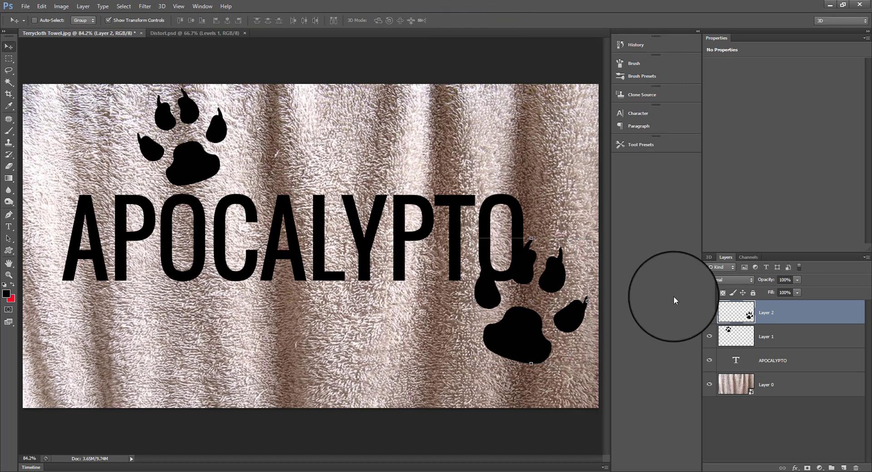
click(843, 467)
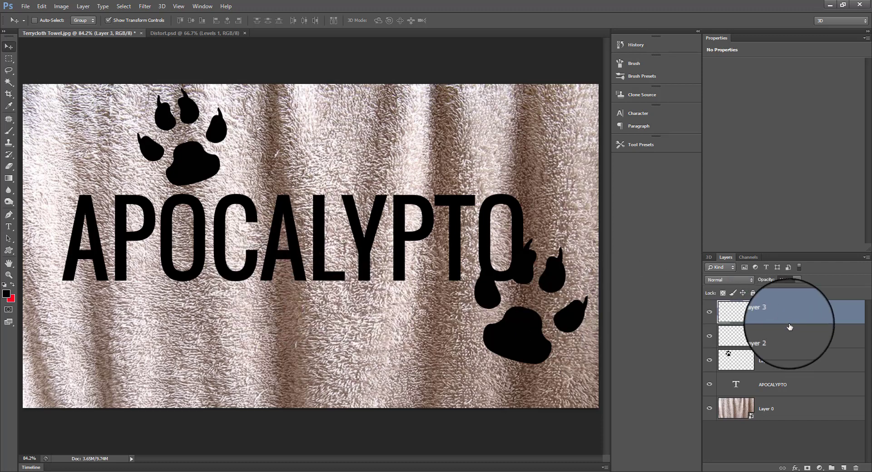
click(855, 468)
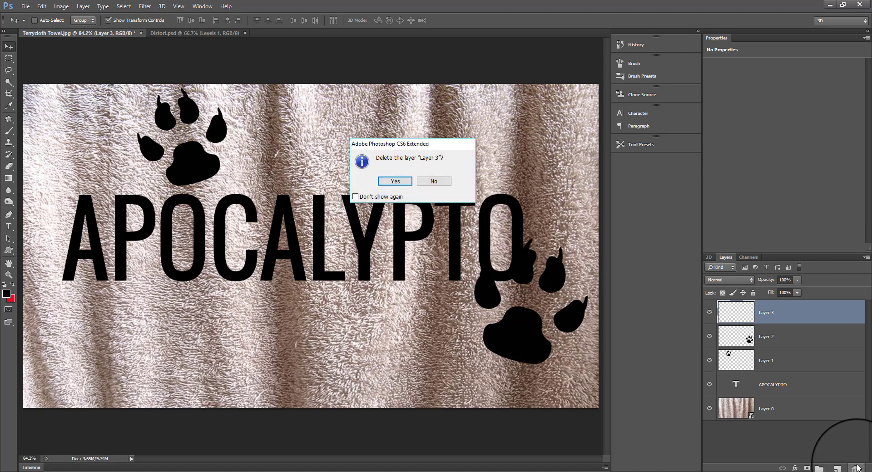
click(394, 178)
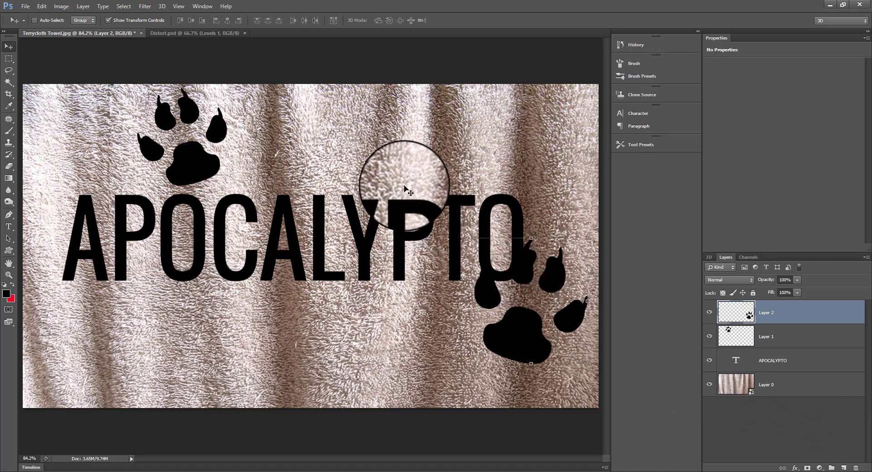
- Enlarge the upper paw print to about 140% width and 147% height, placing it so its pad overlaps the Y and P
click(774, 341)
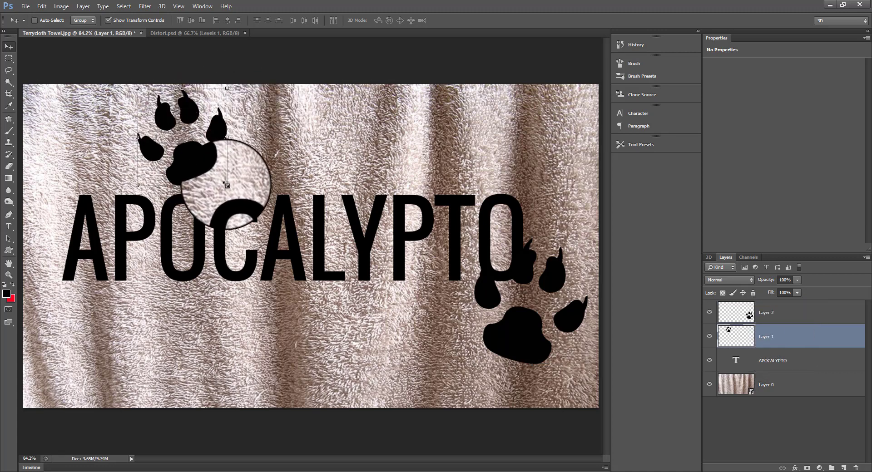
drag(227, 185, 406, 204)
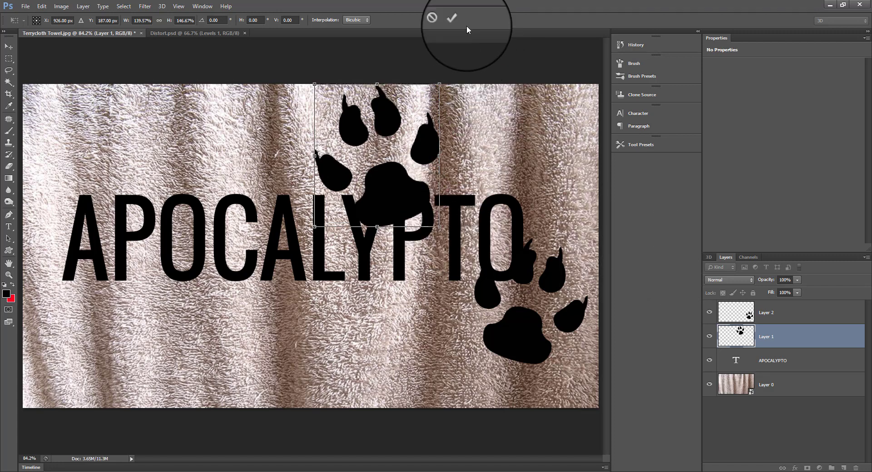
click(456, 20)
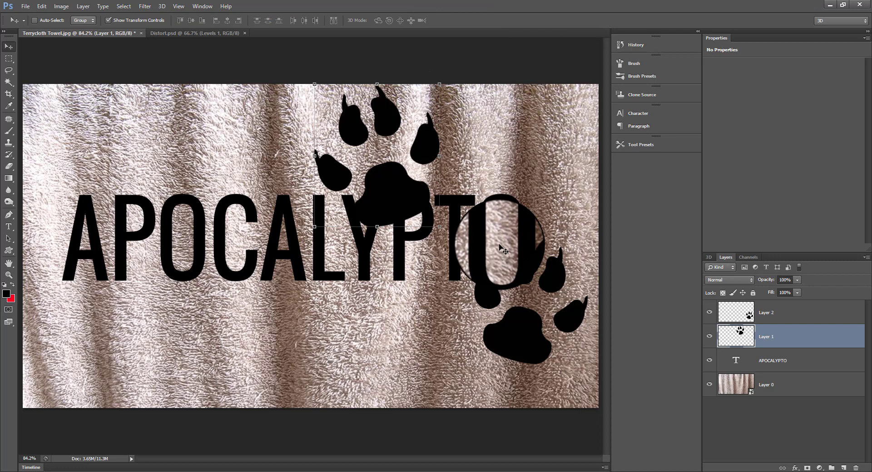
- Enlarge the lower paw print to about 110% width and 116% height so it overlaps the final O of the text
click(777, 313)
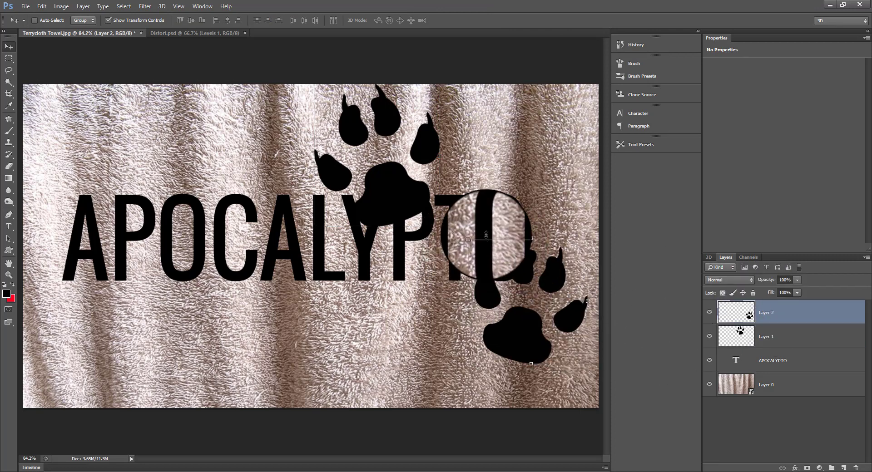
drag(469, 239, 460, 215)
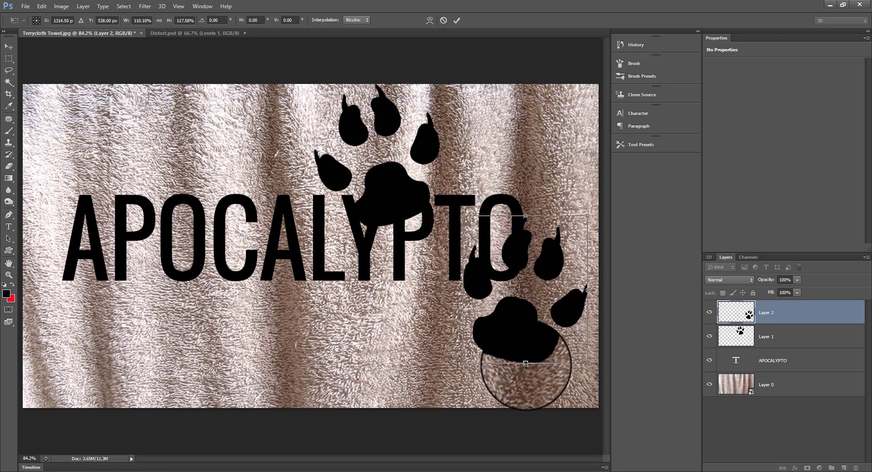
drag(525, 364, 526, 362)
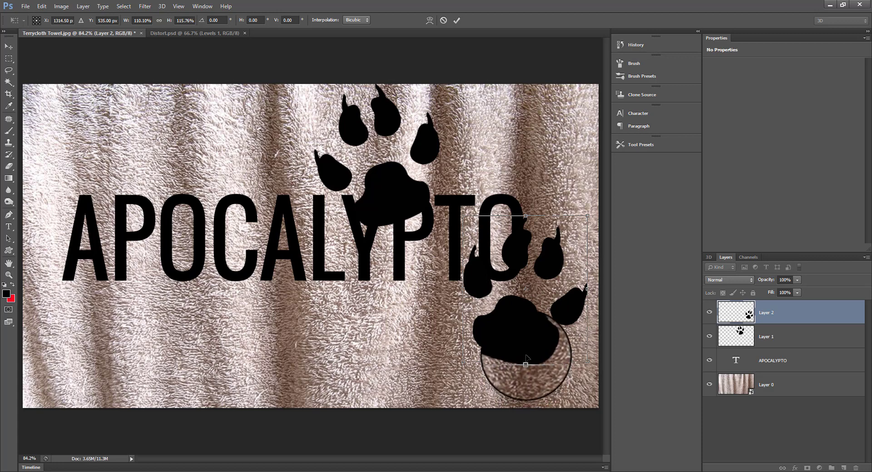
click(457, 21)
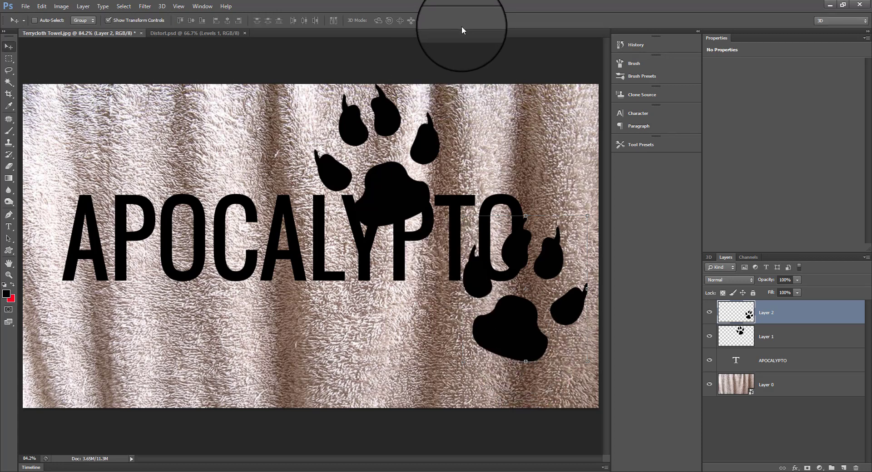
- Merge the two paw-print layers and add a layer mask hiding the paw parts inside a rectangular selection around the APOCALYPTO text
shift+click(797, 342)
key(ctrl+e)
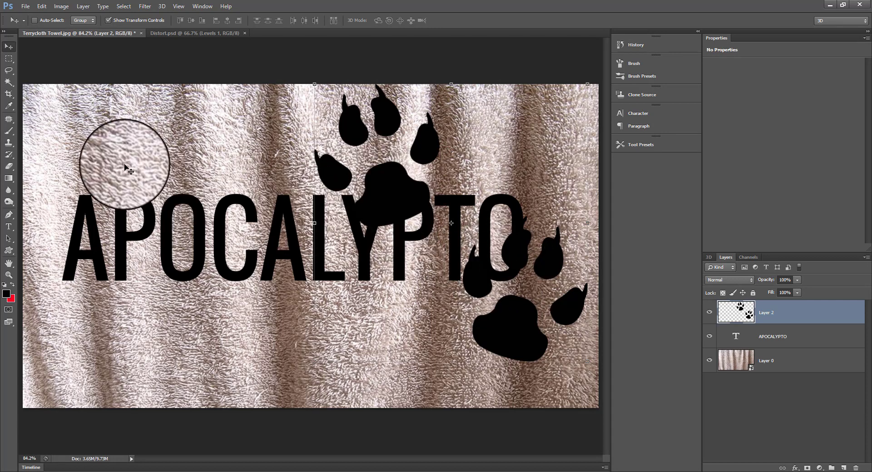
click(8, 59)
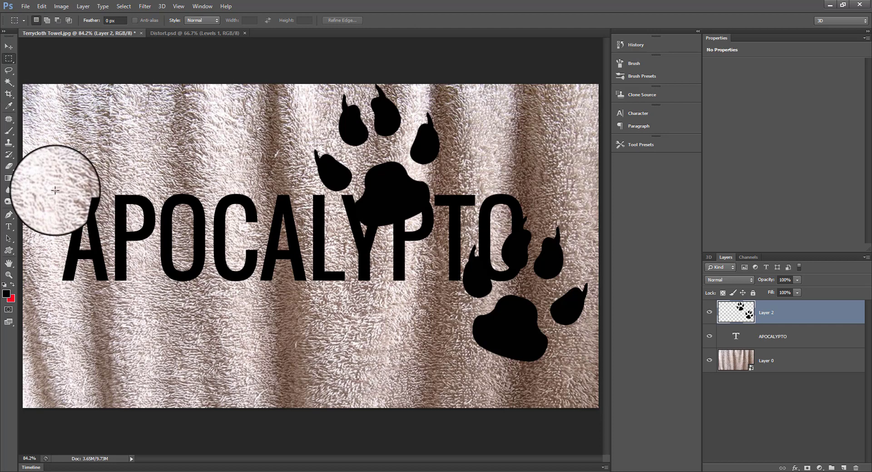
drag(55, 190, 533, 284)
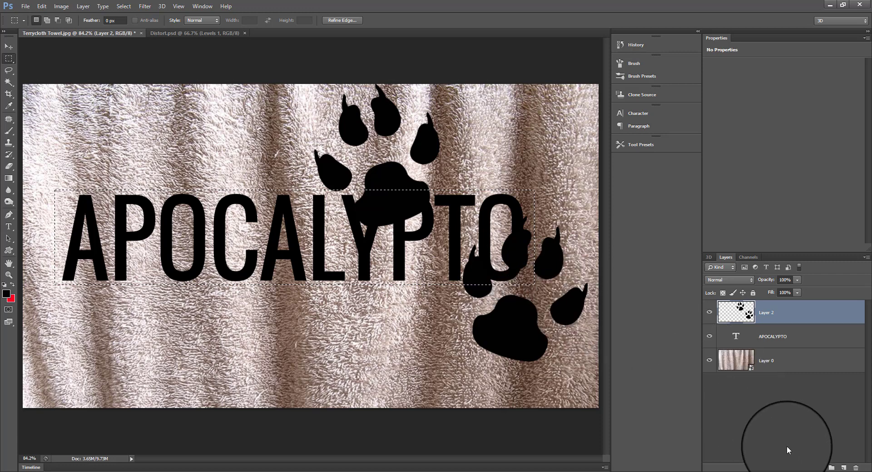
click(806, 468)
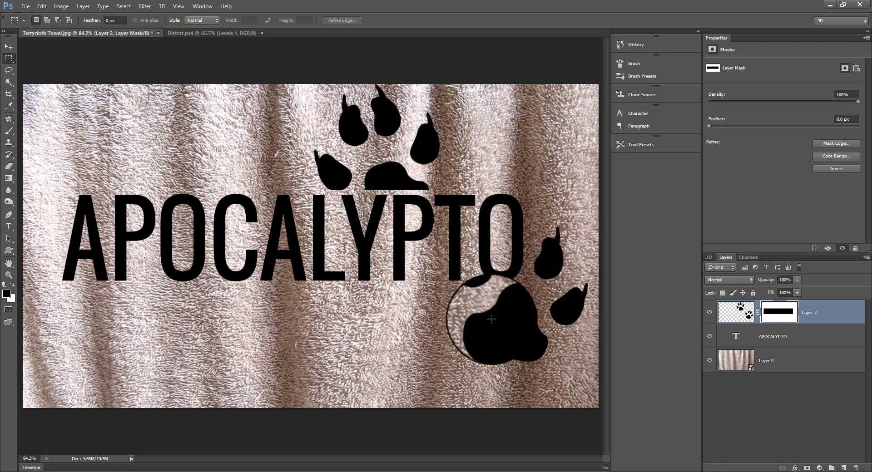
- Convert the masked paw-print layer and the APOCALYPTO text layer together into one Smart Object
click(825, 313)
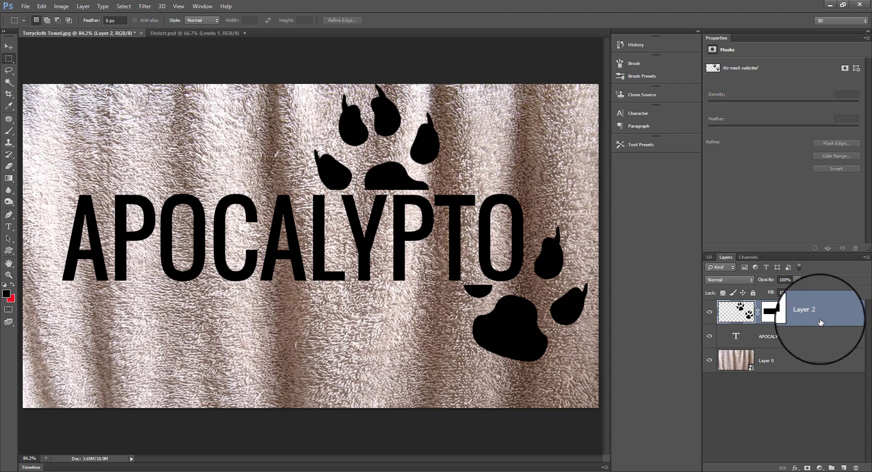
shift+click(803, 342)
click(866, 258)
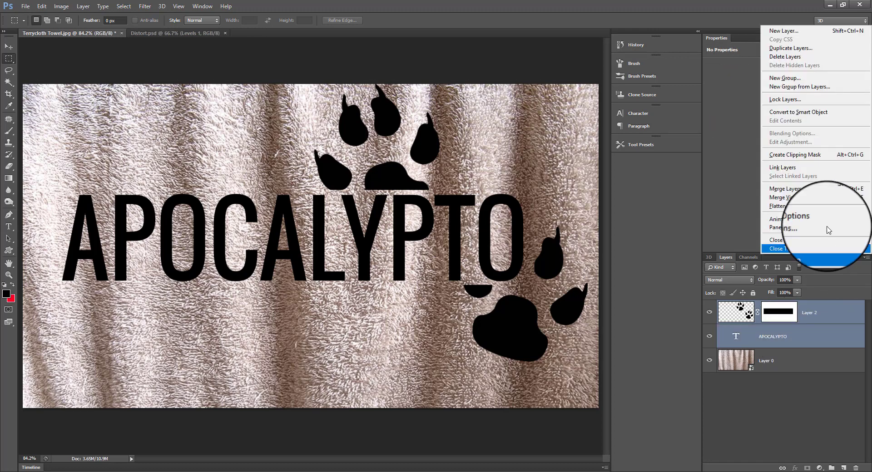
click(816, 116)
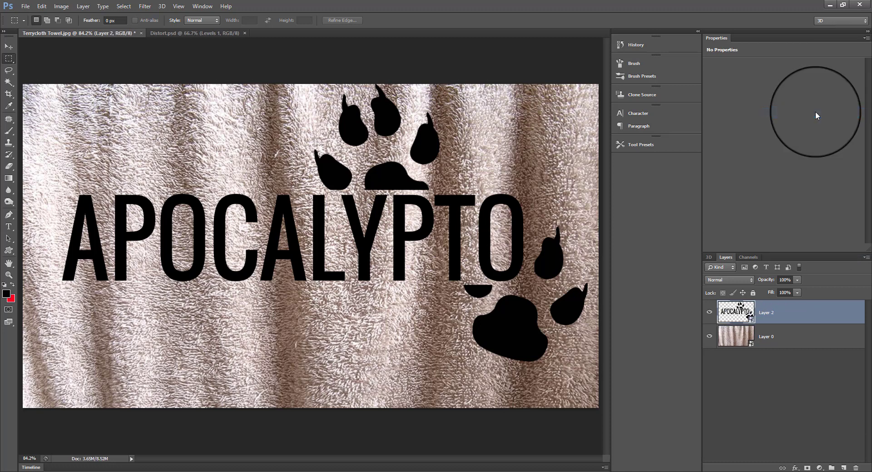
- Set the fill of the combined text and paw-print Smart Object to 0%
click(798, 292)
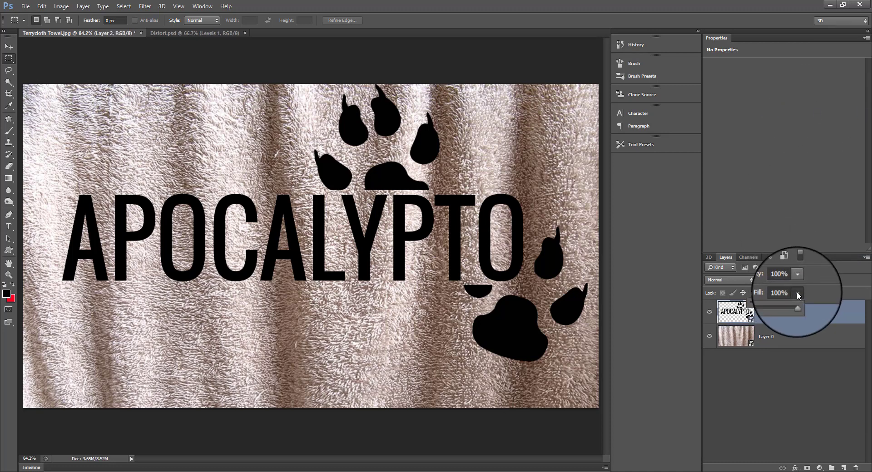
drag(797, 302, 754, 310)
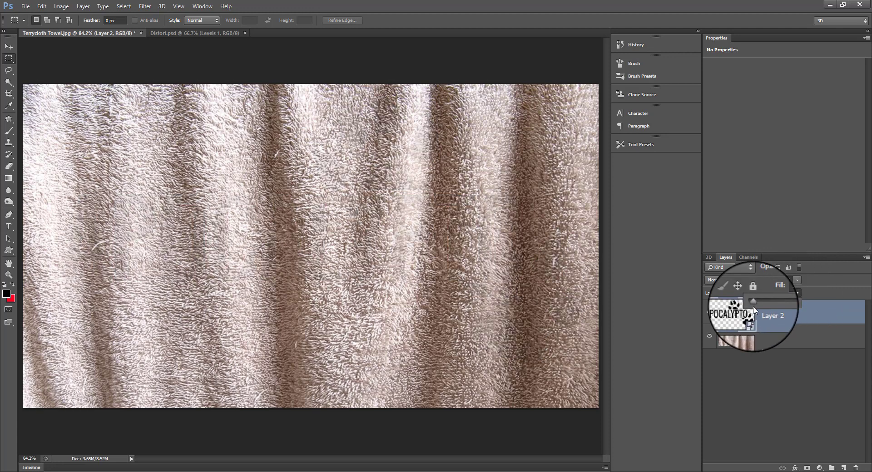
click(748, 371)
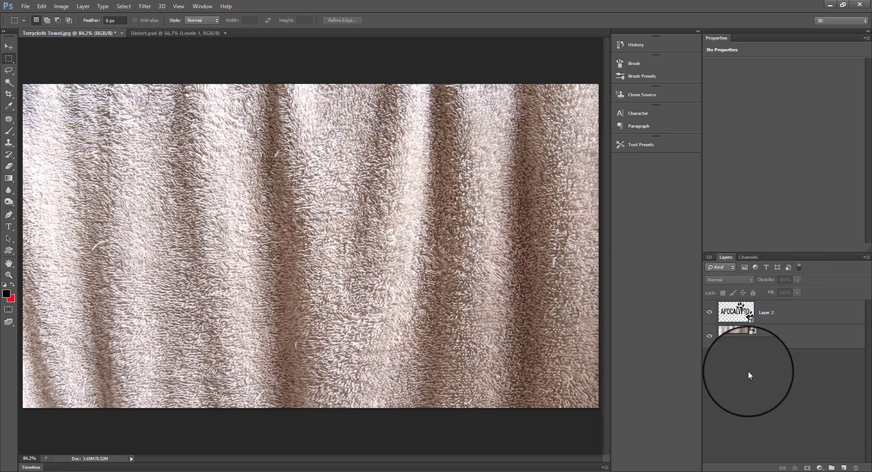
- Add a Color Overlay layer style to the text and paw-print Smart Object using green 69c47a and the Linear Burn blend mode
click(817, 314)
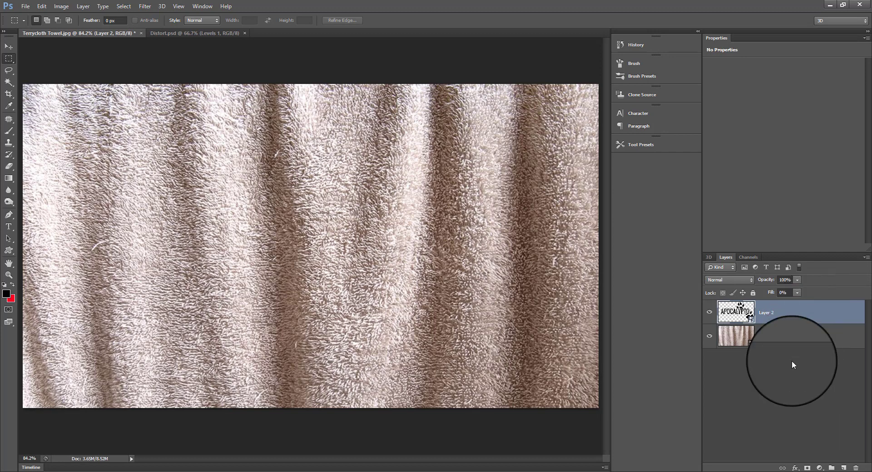
click(793, 466)
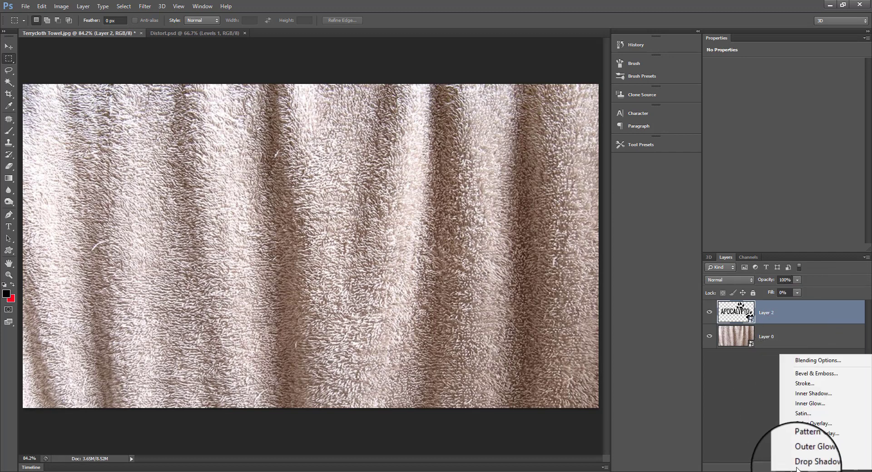
click(827, 424)
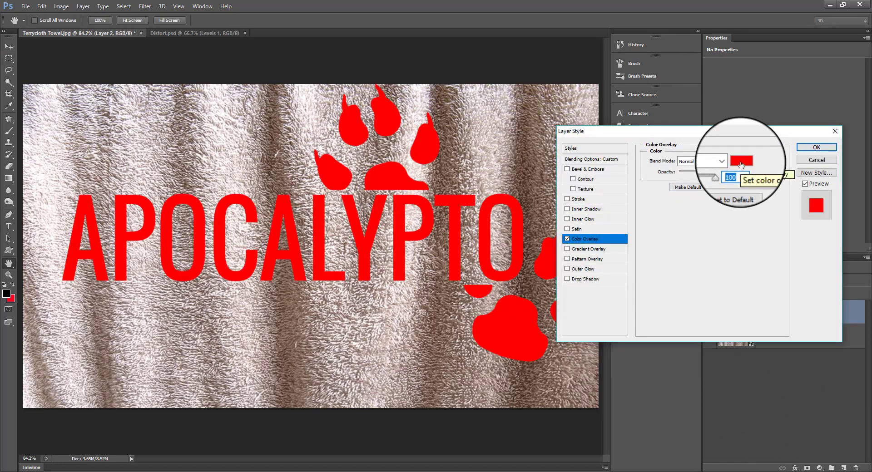
click(741, 164)
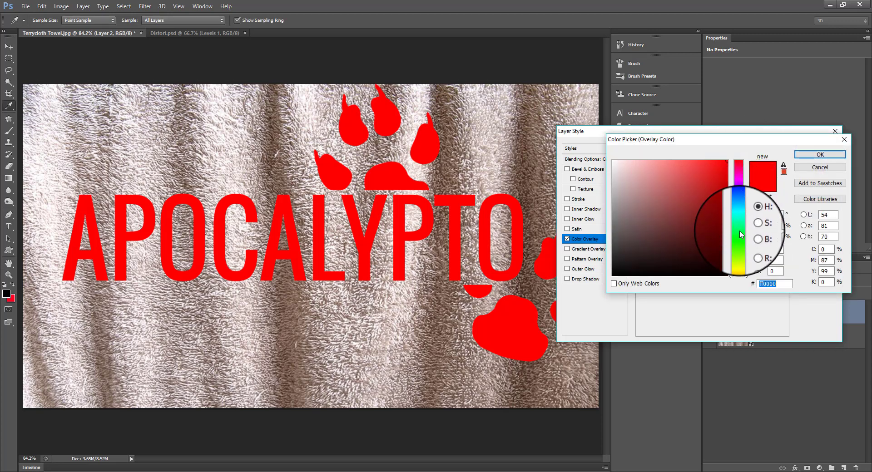
drag(741, 210, 740, 233)
click(646, 188)
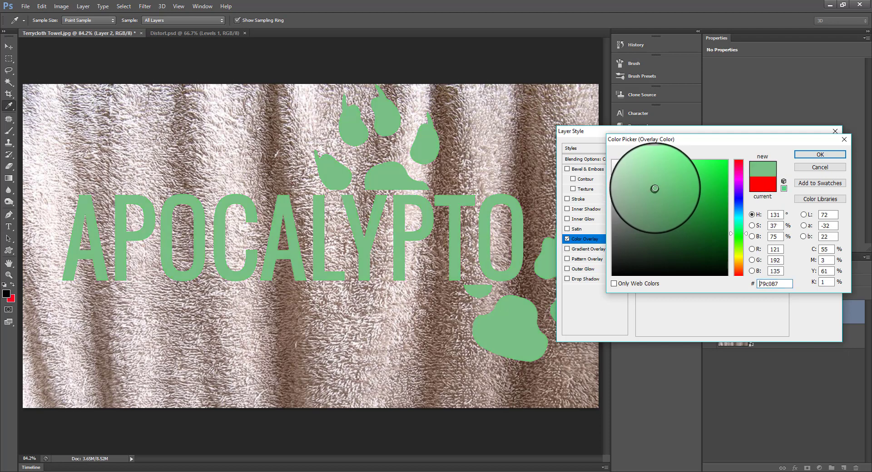
click(662, 183)
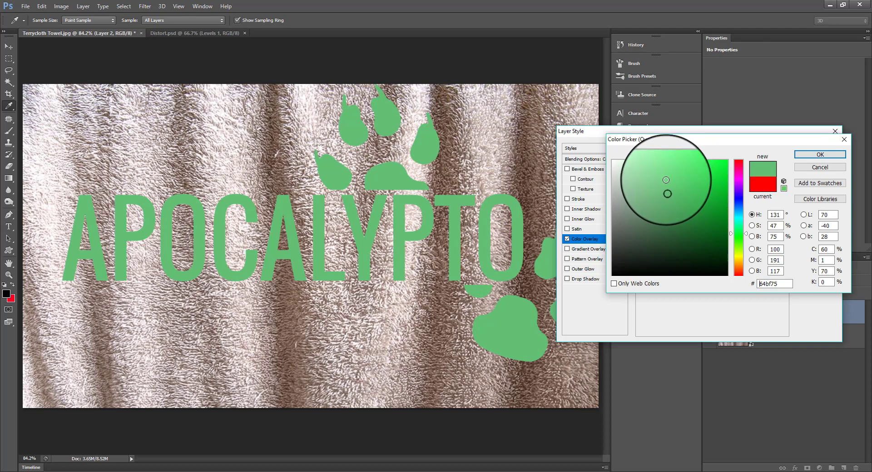
click(665, 173)
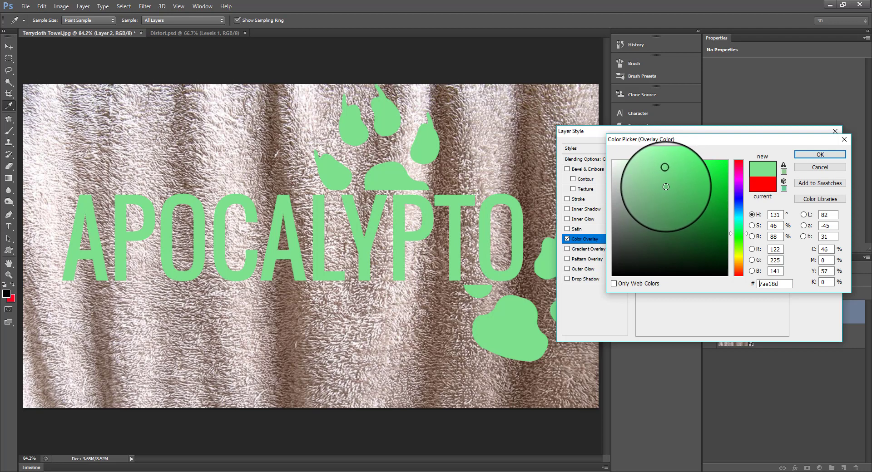
click(666, 187)
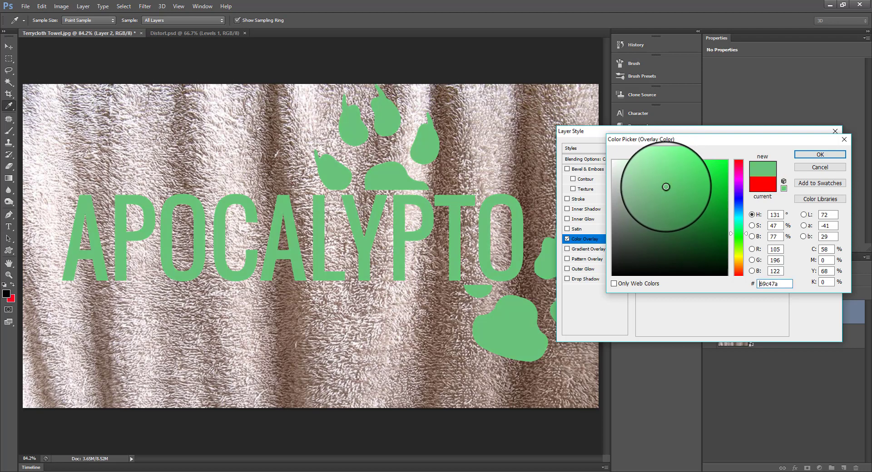
click(818, 155)
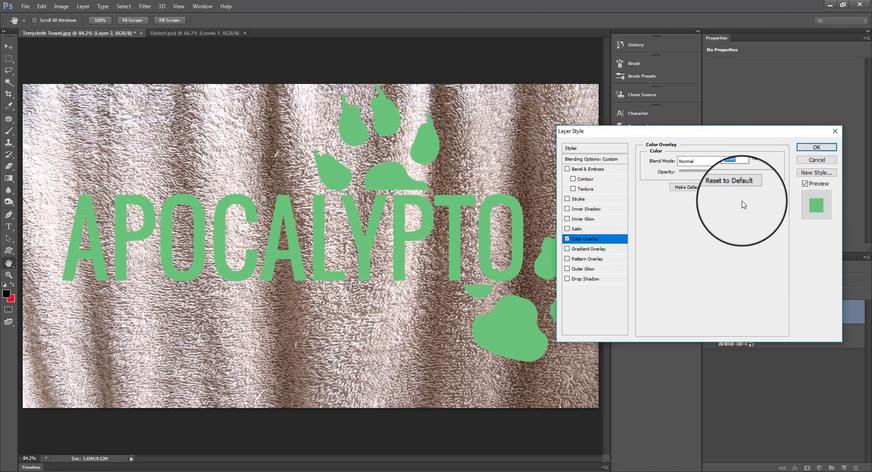
click(722, 163)
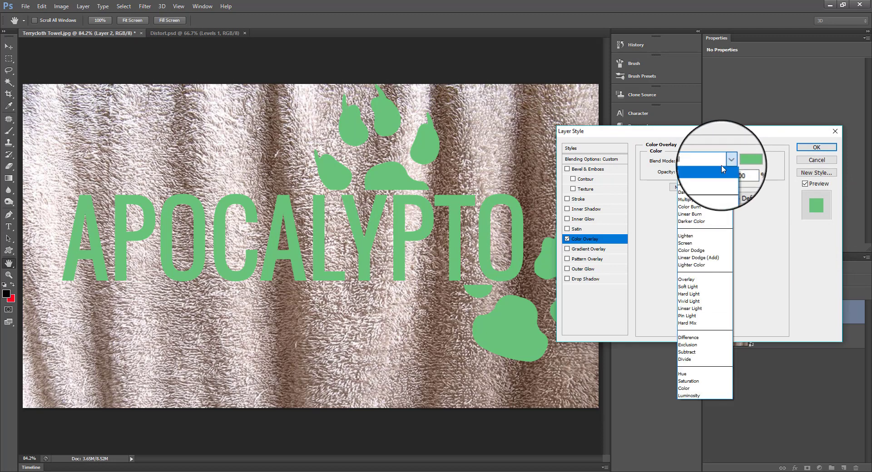
click(704, 215)
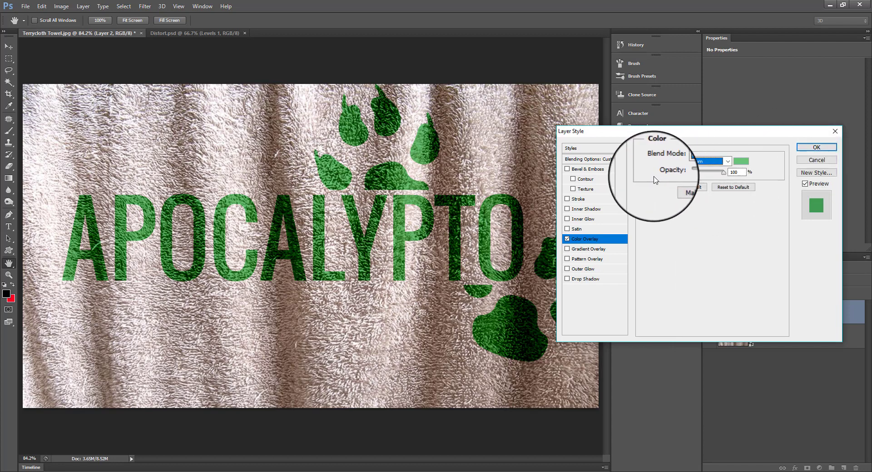
- Add a Bevel & Emboss style to the text and paw-print Smart Object: Pillow Emboss, depth 1000%, size 10 px, soften 2 px
click(598, 170)
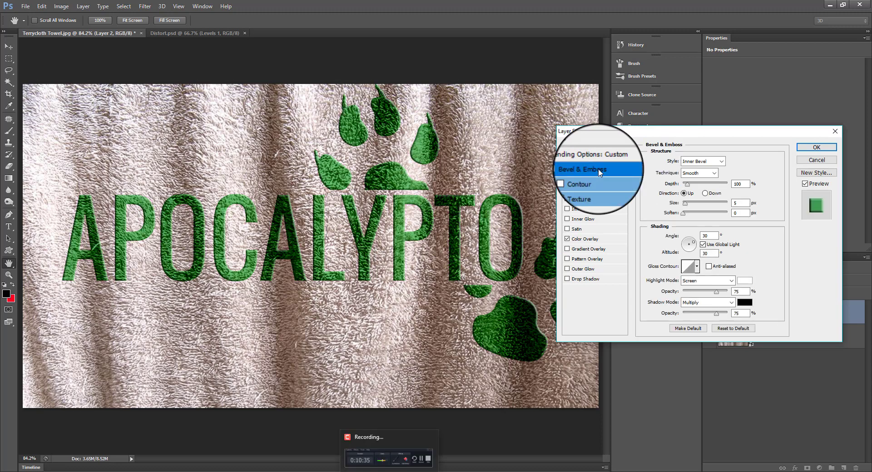
click(721, 162)
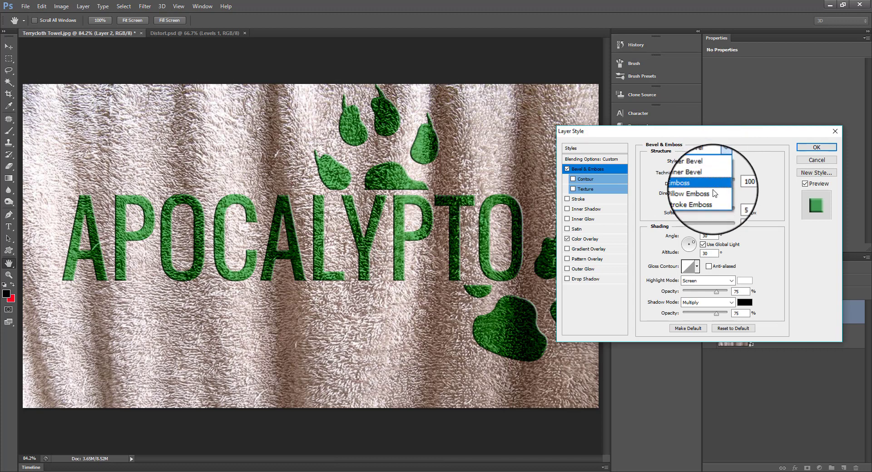
click(712, 195)
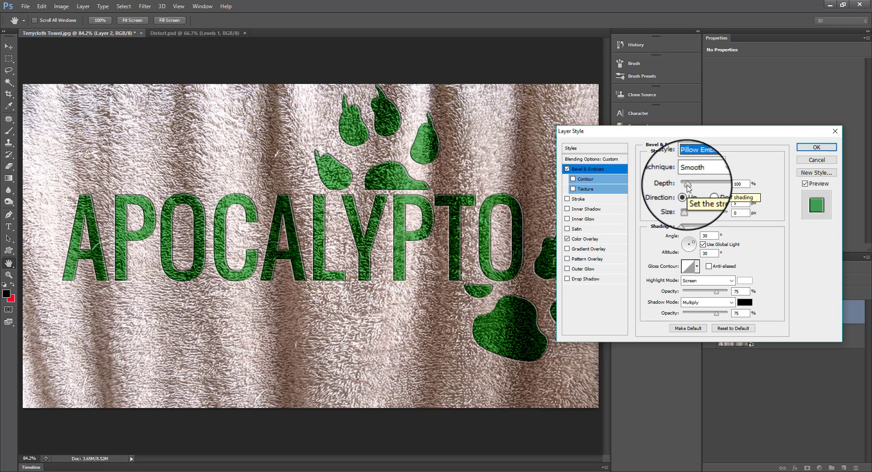
drag(688, 188, 729, 188)
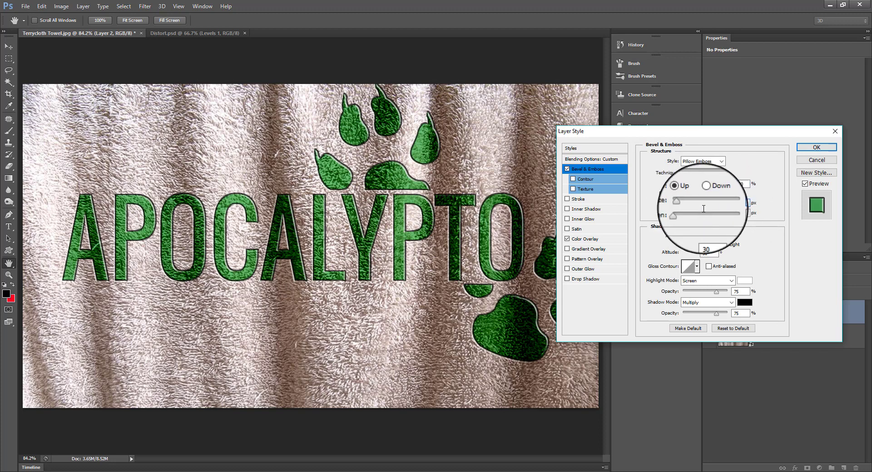
text(10)
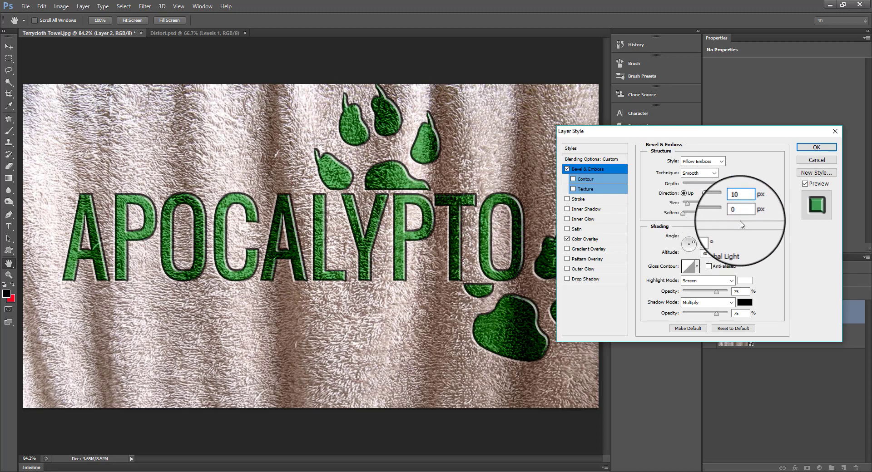
key(Tab)
text(2)
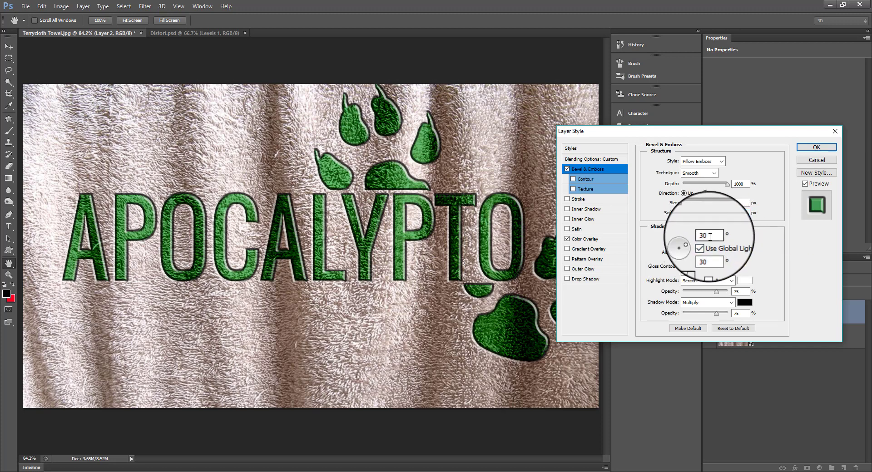
- Set the Bevel & Emboss shading to an angle of 50° and an altitude of 25°
double_click(696, 237)
text(5)
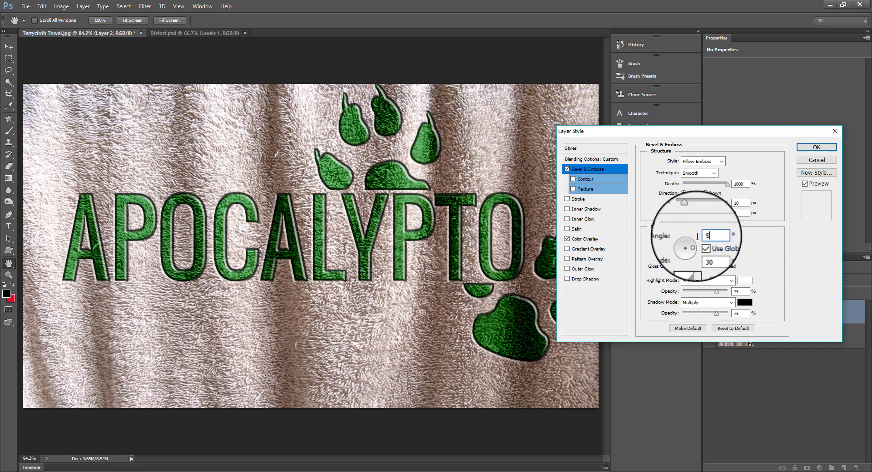
text(5)
key(BackSpace)
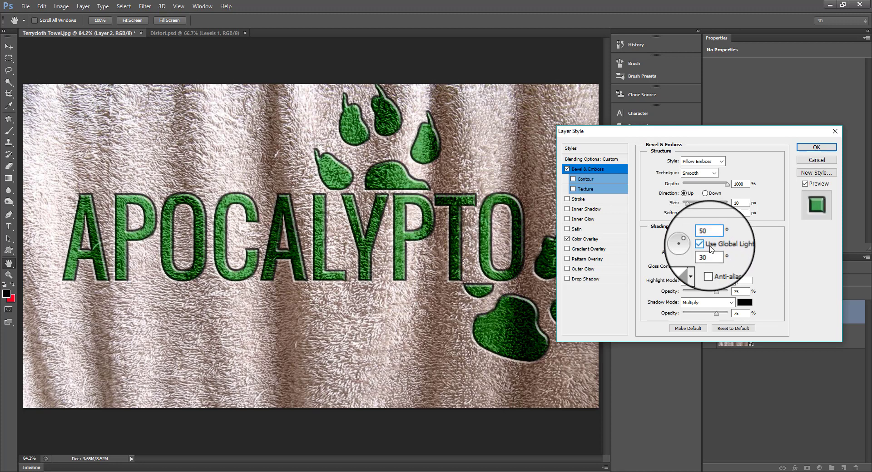
drag(710, 253, 697, 254)
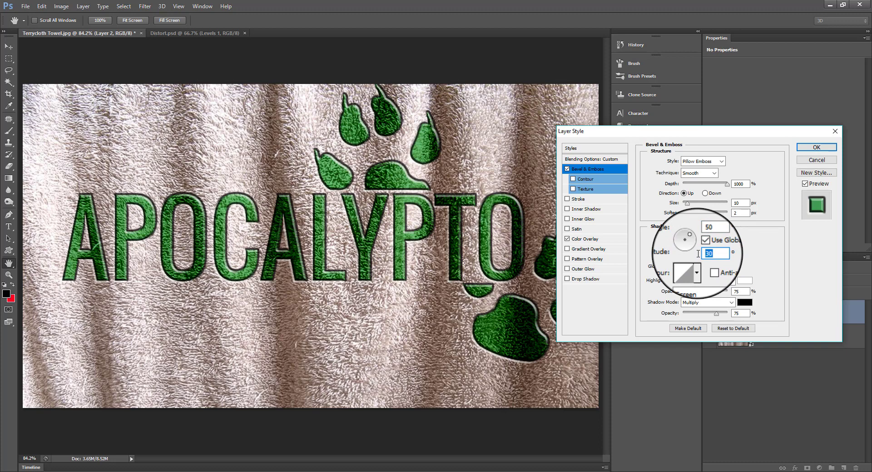
text(25)
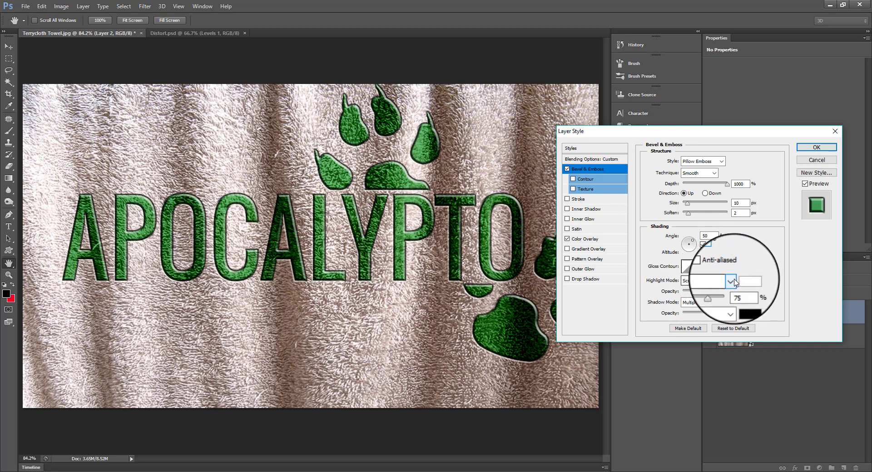
- Set the bevel highlight to Linear Dodge (Add) at 15% and the shadow to Linear Burn at 15%, and apply the layer style
click(731, 282)
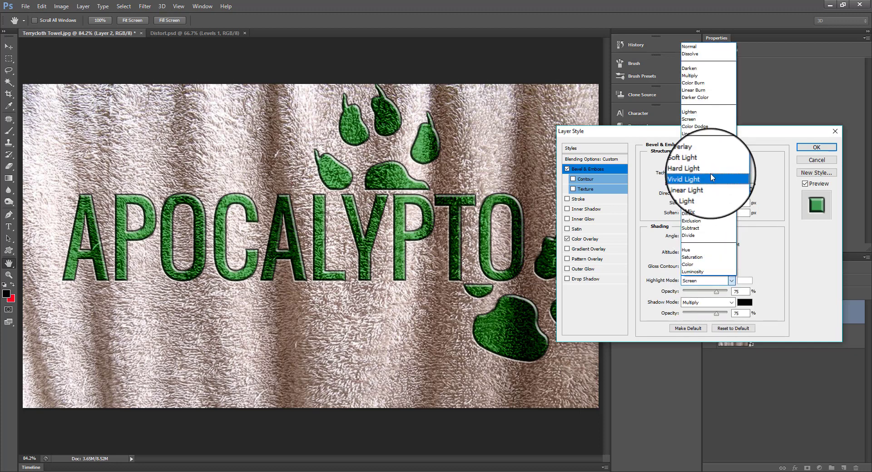
click(723, 137)
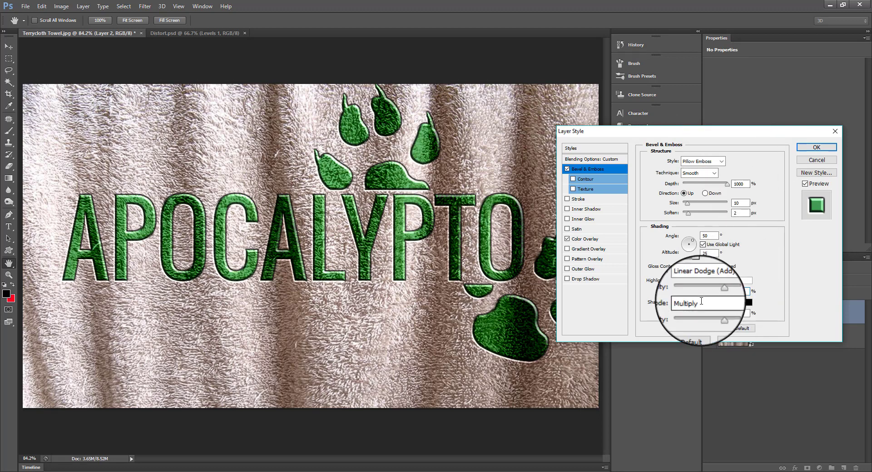
text(15)
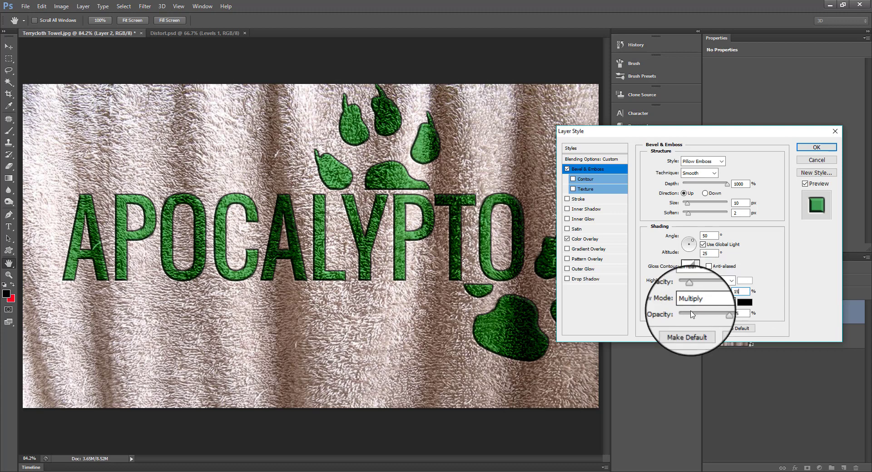
click(732, 303)
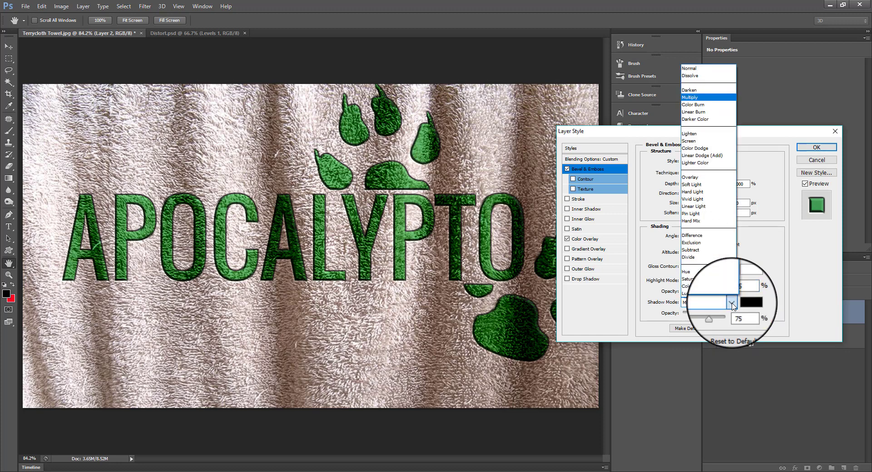
click(713, 112)
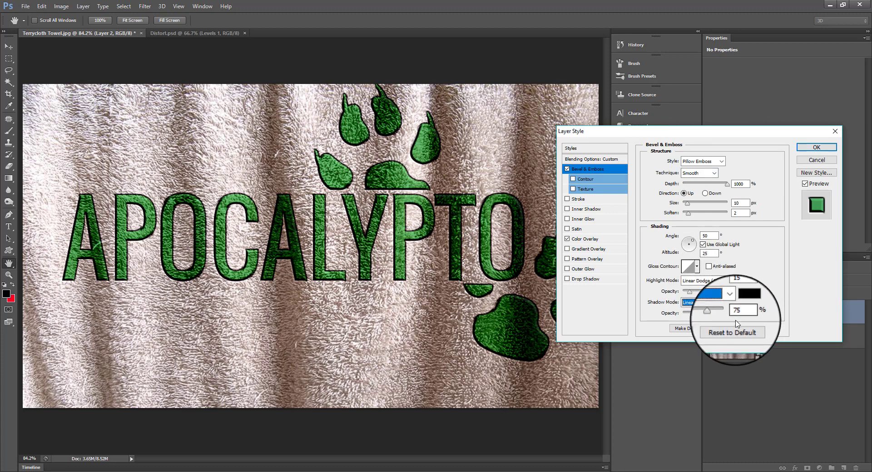
click(699, 314)
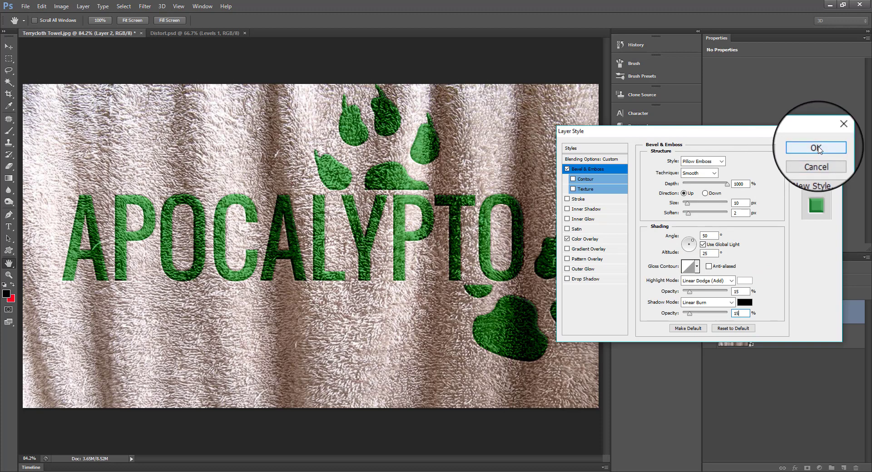
click(816, 149)
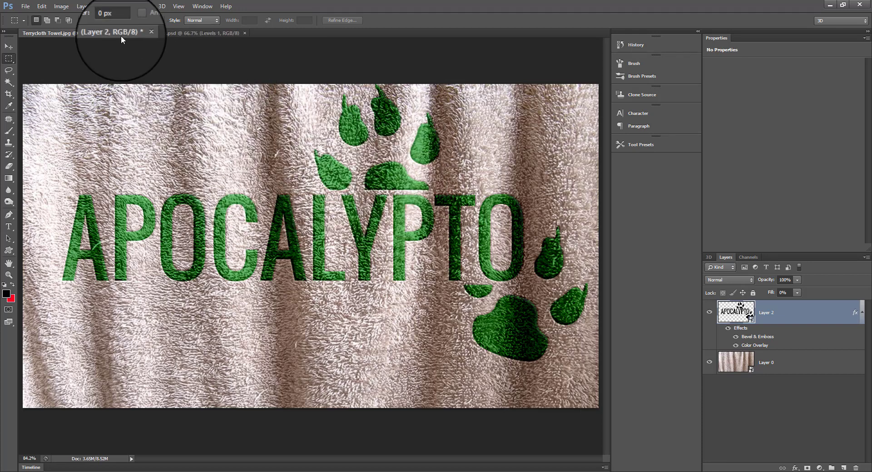
- Apply the Displace filter to the text and paw-print Smart Object using Distort.psd as the displacement map
click(144, 6)
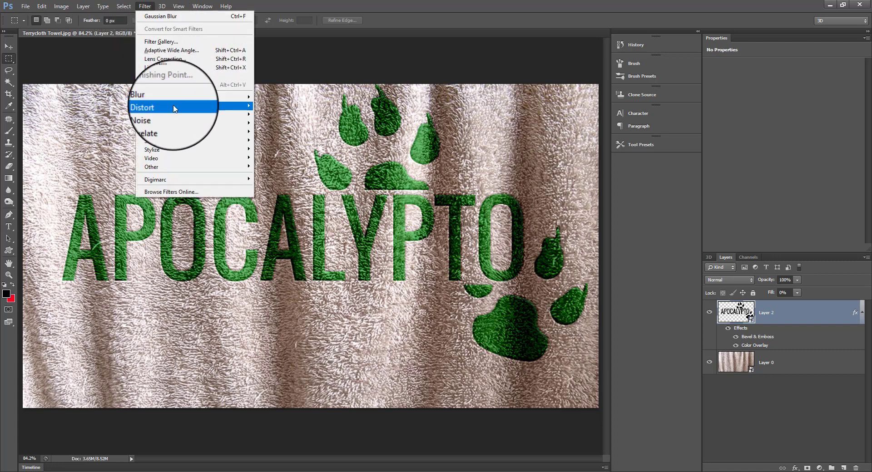
mouse_move(213, 107)
click(274, 105)
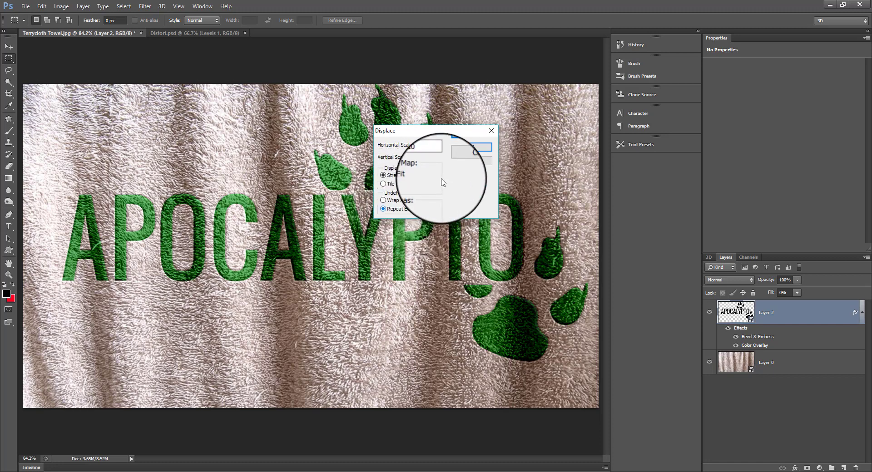
click(468, 143)
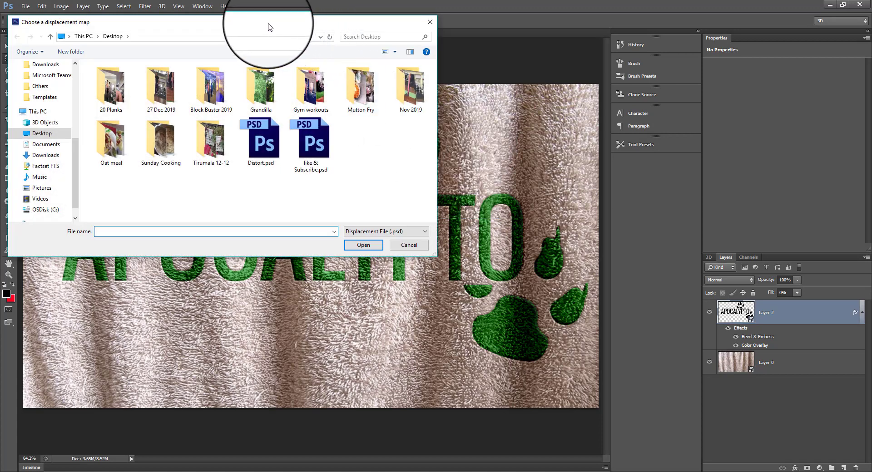
drag(272, 22, 355, 63)
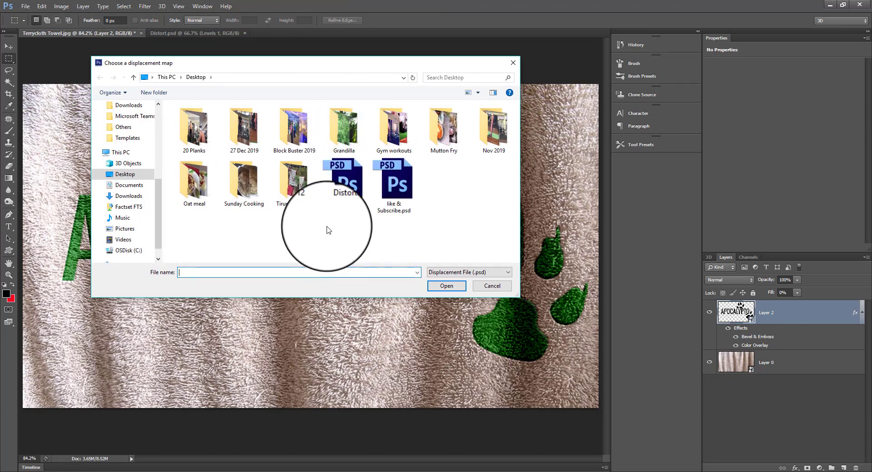
click(346, 189)
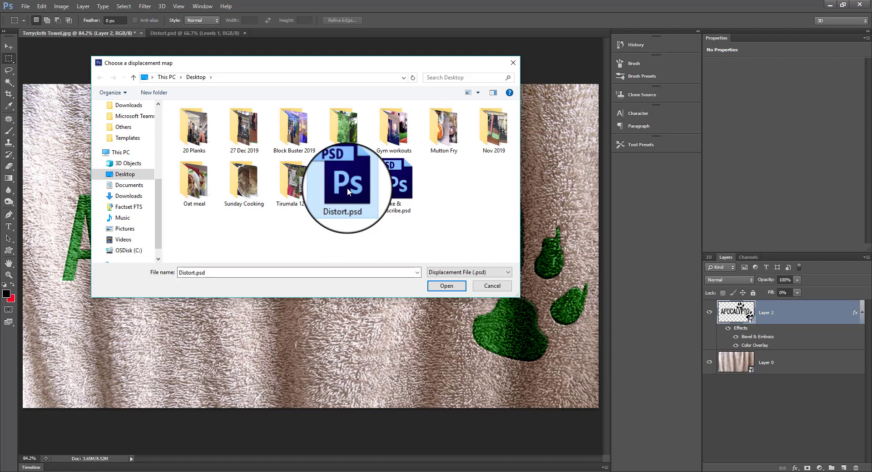
click(453, 287)
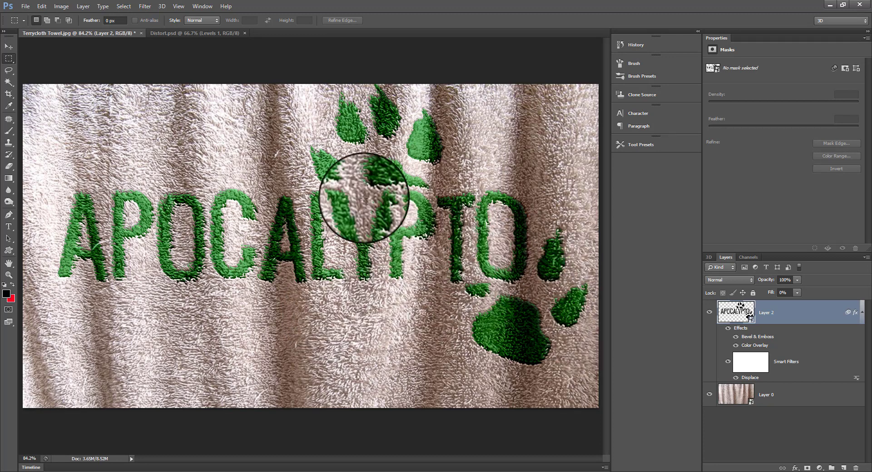
- Apply a Gaussian Blur with a radius of 2 pixels to the displaced text and paw-print Smart Object
click(144, 8)
mouse_move(203, 98)
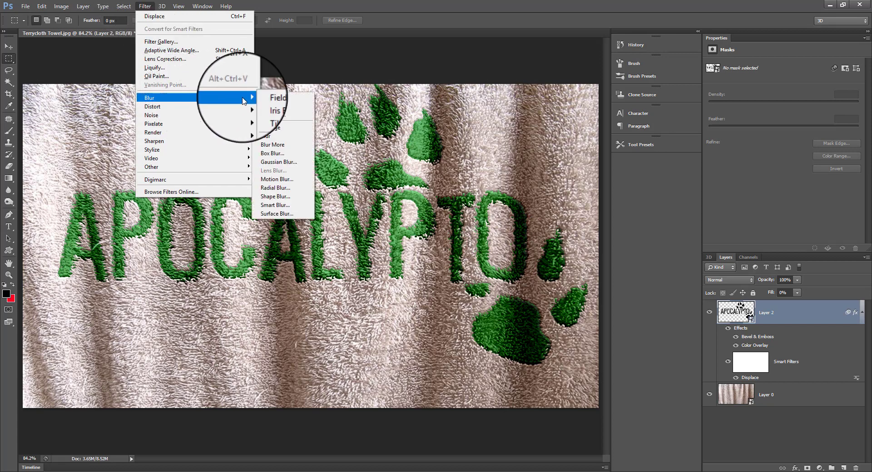
click(276, 161)
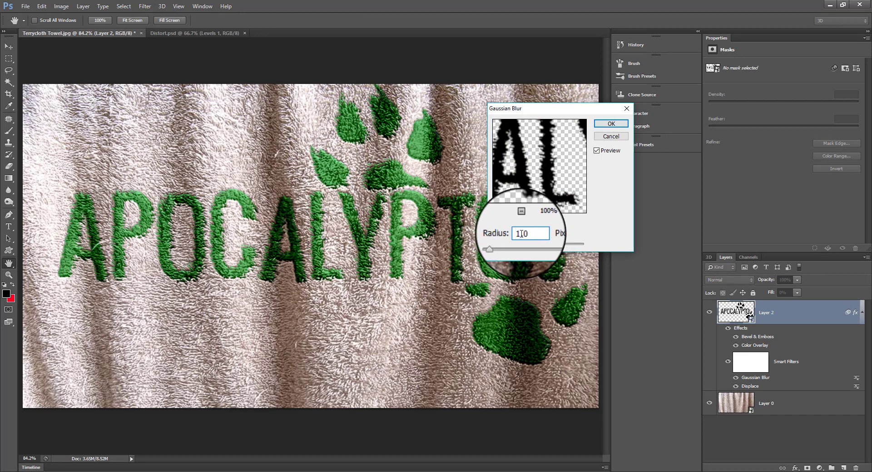
text(2)
click(619, 125)
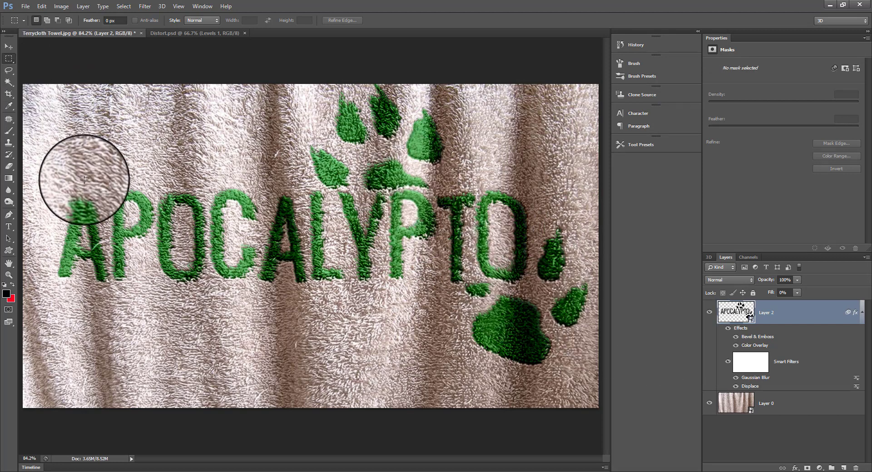
- Mask the Smart Object to a rectangle around the APOCALYPTO text, and duplicate the layer with the copy's mask inverted
drag(53, 188, 536, 283)
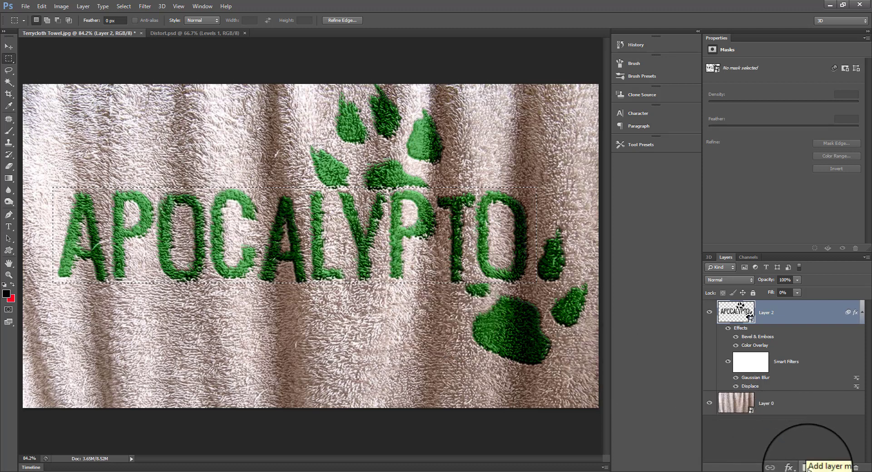
click(807, 468)
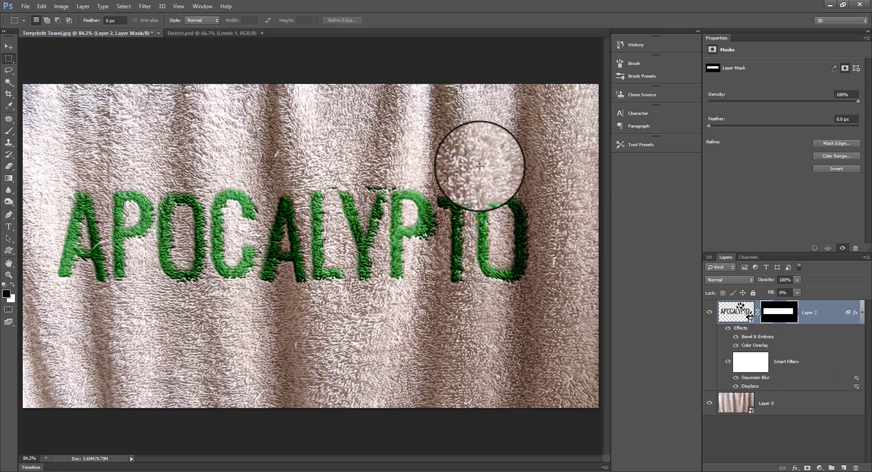
key(ctrl+j)
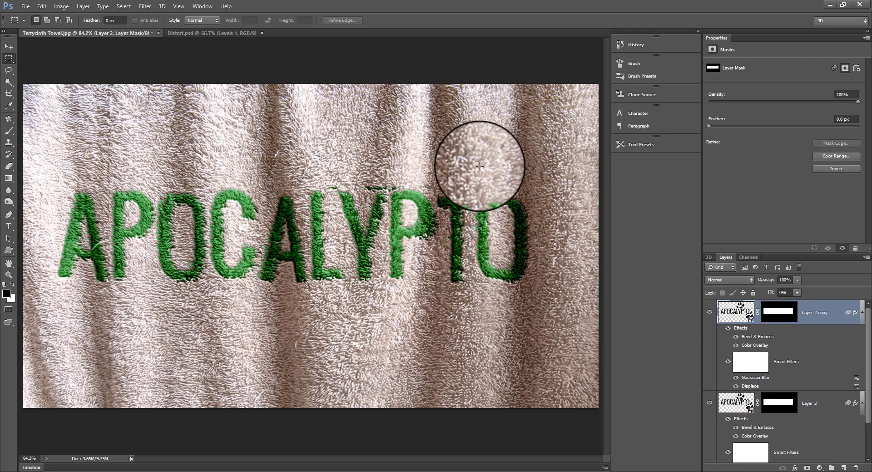
click(786, 315)
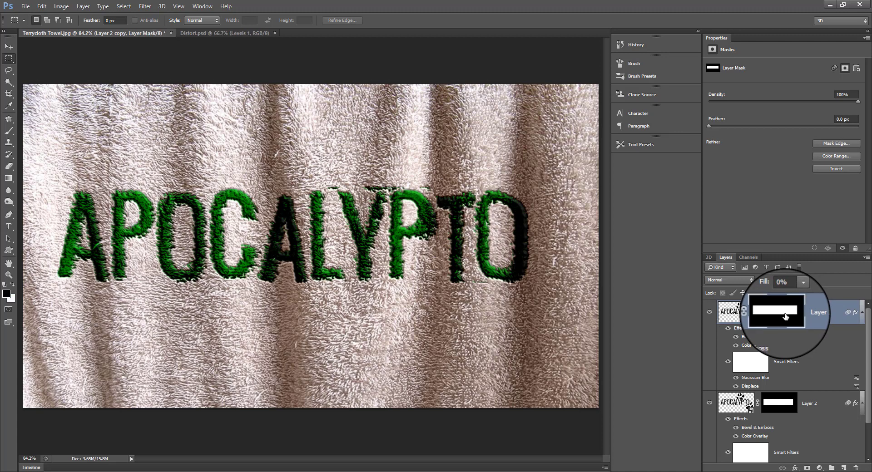
key(ctrl+i)
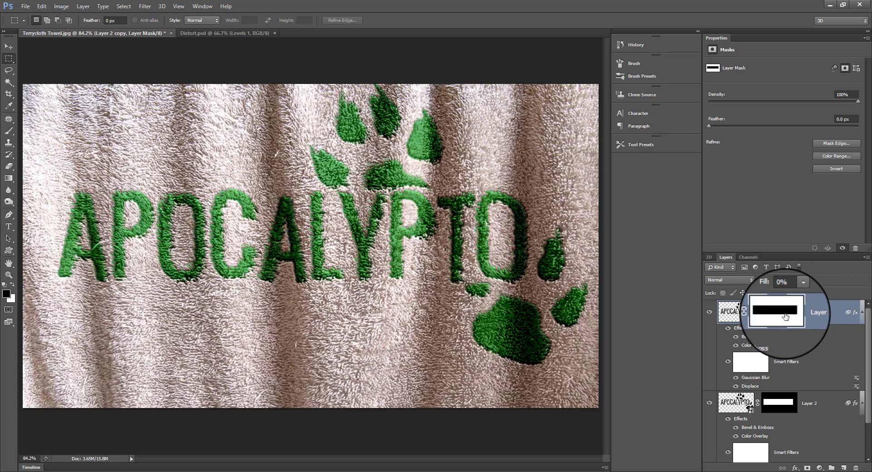
- Change the Color Overlay of the duplicated paw-print layer to crimson be3b5d
double_click(756, 346)
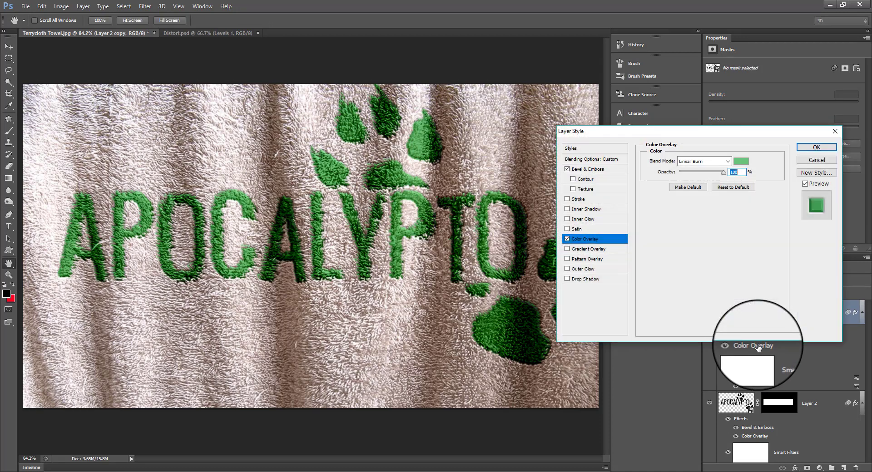
click(745, 165)
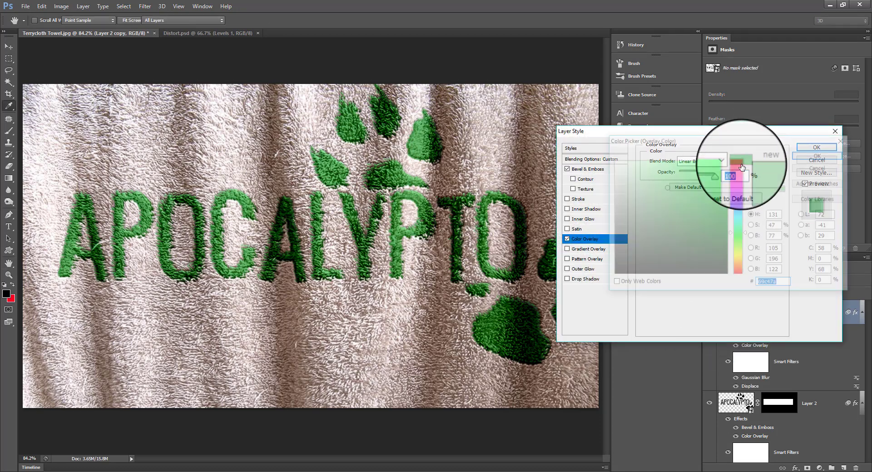
click(739, 164)
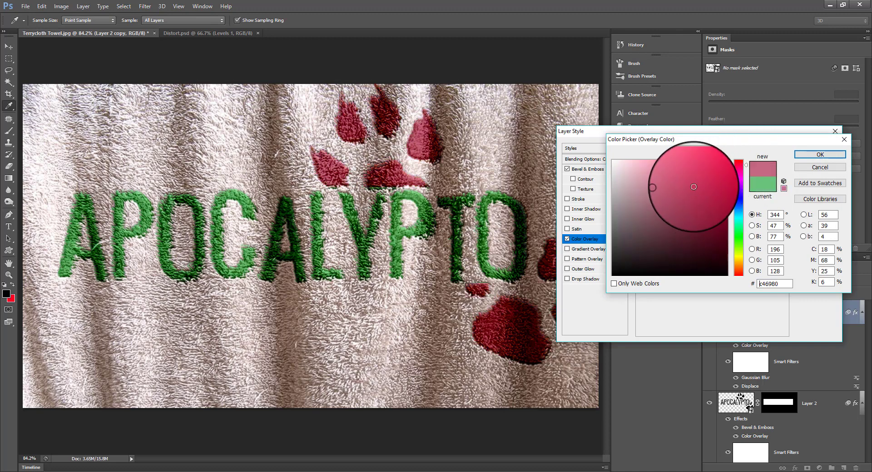
click(692, 189)
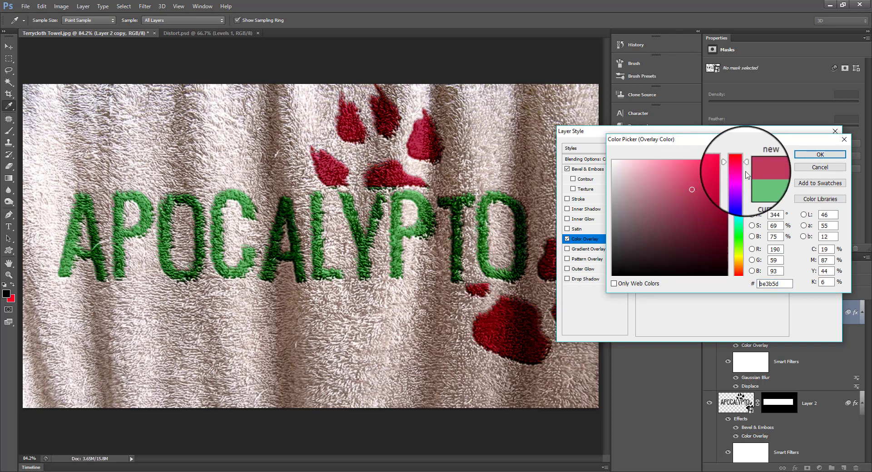
click(820, 154)
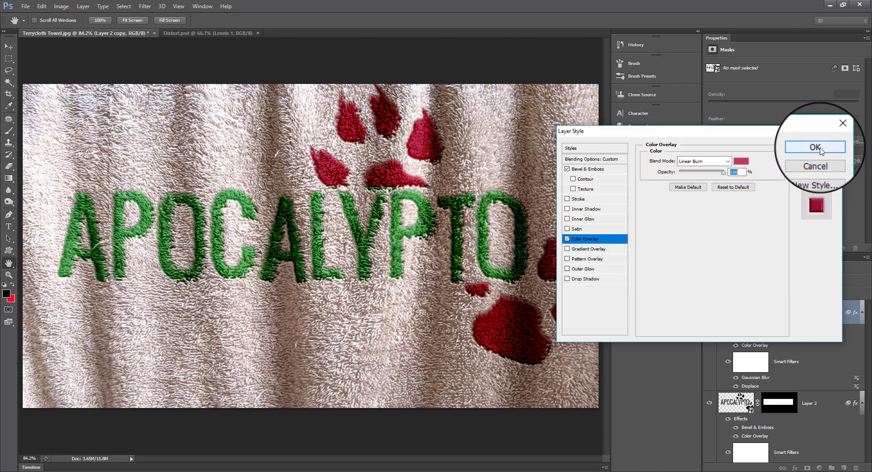
click(820, 150)
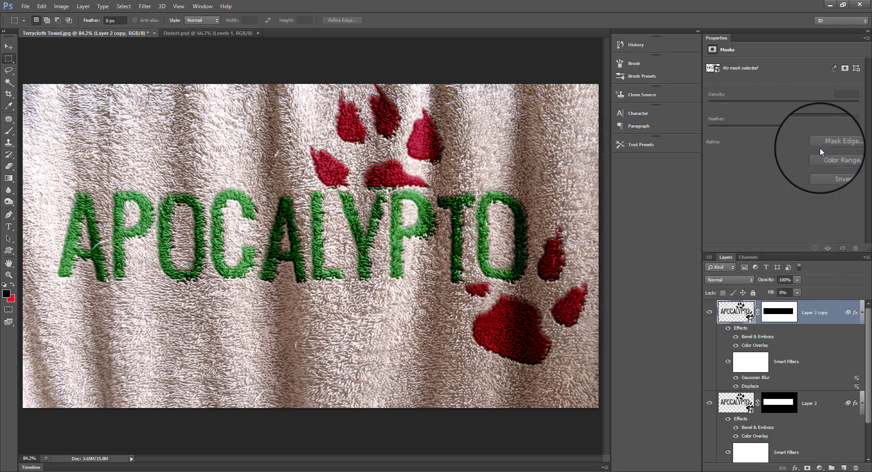